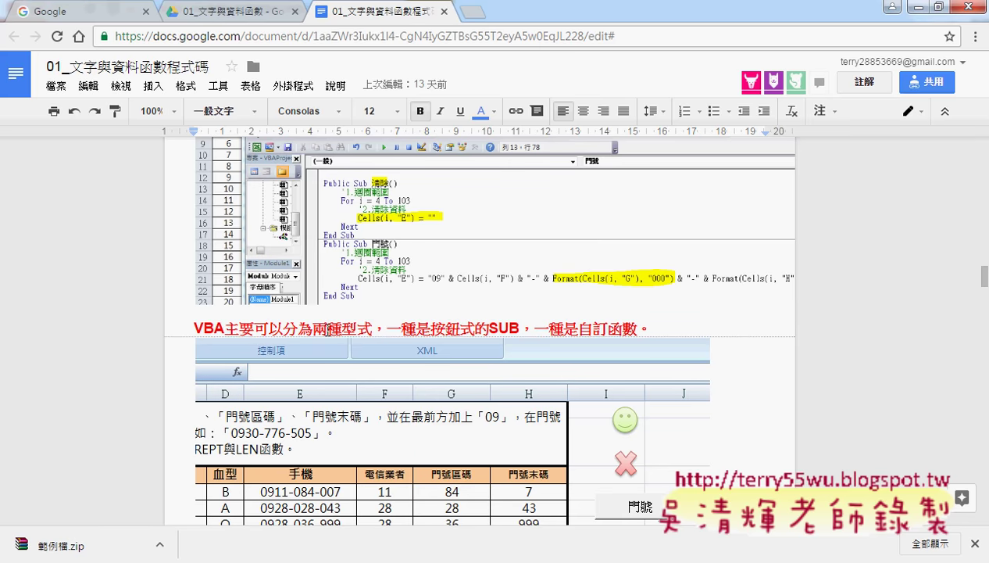
- Select the 自訂函數 heading and the macro and function code listings in the notes
scroll(325, 326, down, 2)
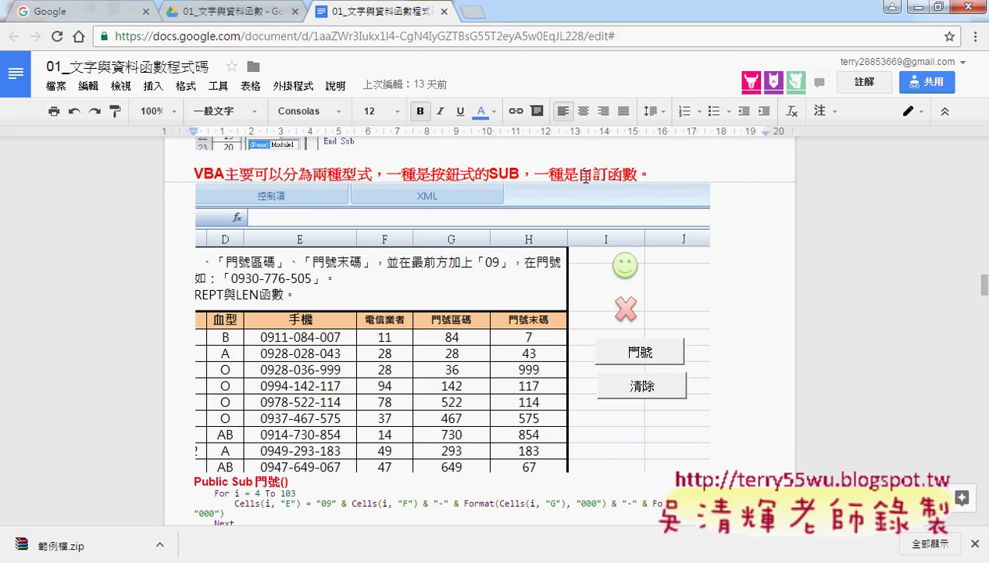
drag(579, 173, 636, 174)
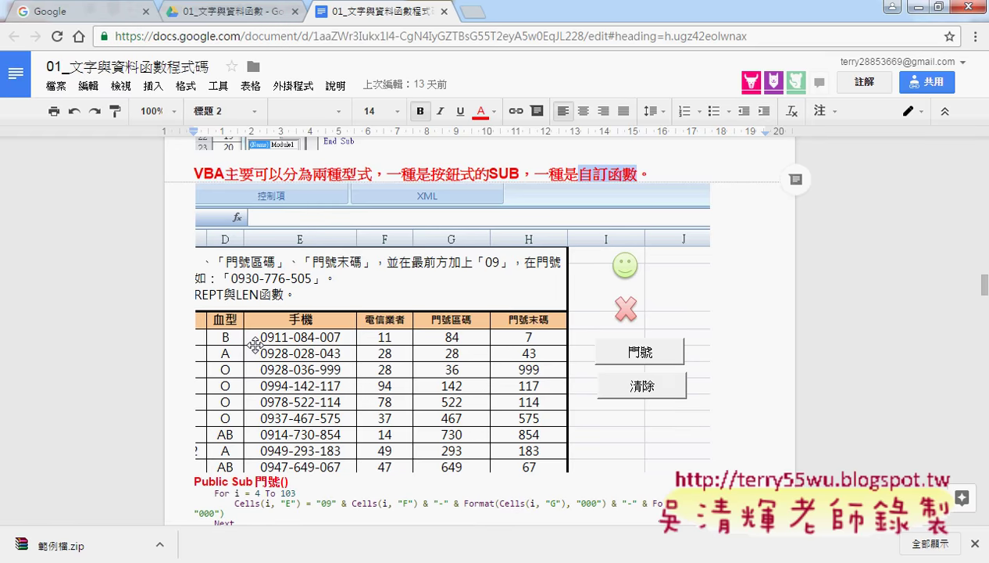
scroll(257, 344, down, 3)
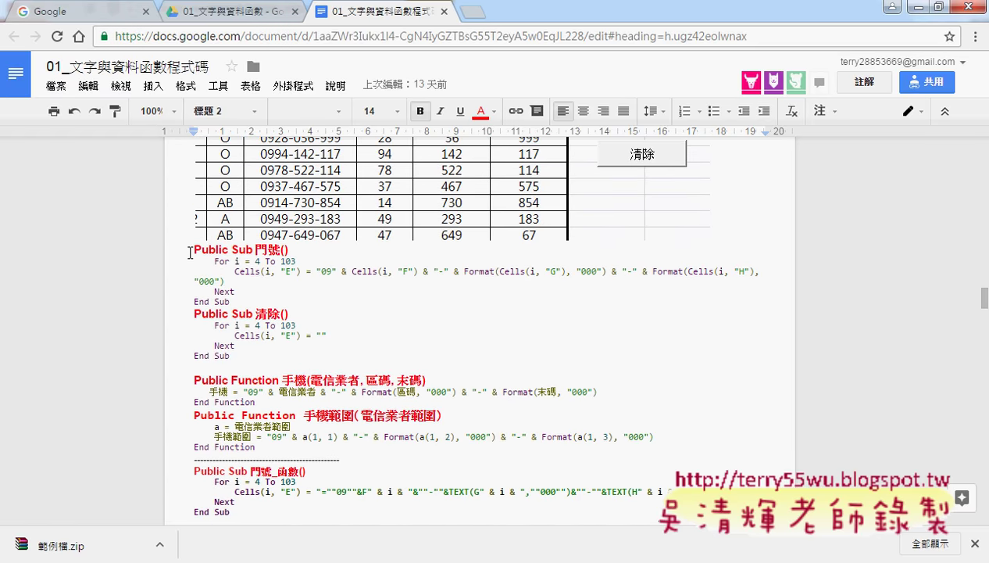
drag(191, 250, 349, 446)
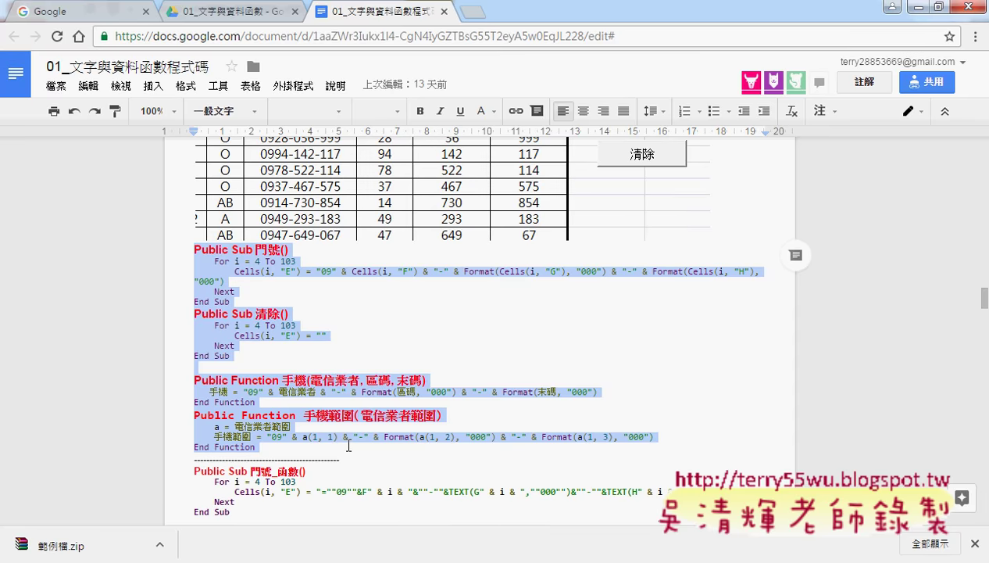
scroll(349, 446, up, 1)
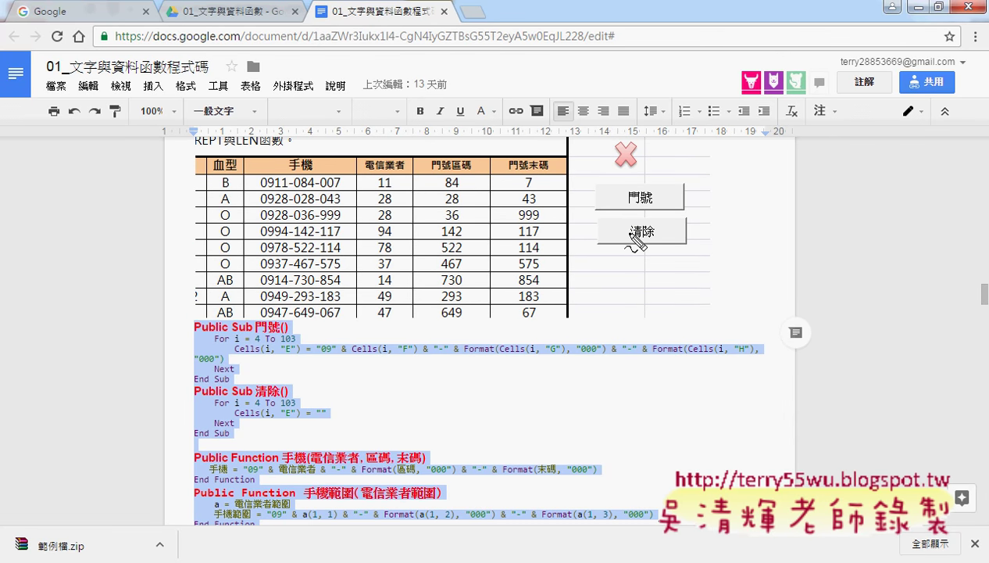
- Annotate the 門號 and 清除 Subs and buttons, underlining the 手機 and 手機範圍 function parts
drag(234, 463, 320, 427)
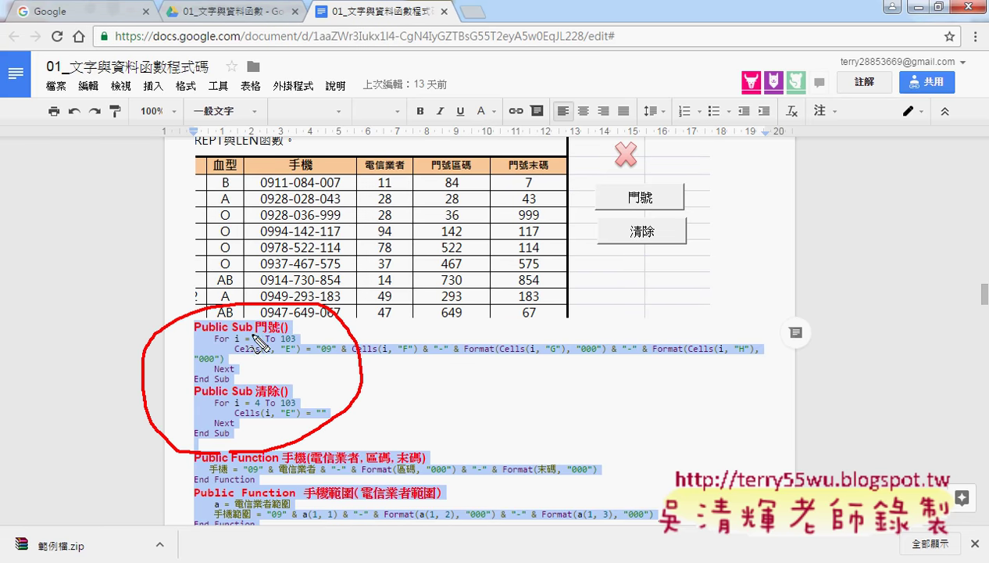
mouse_move(234, 338)
mouse_down()
mouse_move(532, 208)
mouse_move(602, 202)
mouse_move(579, 212)
mouse_up()
drag(663, 193, 625, 188)
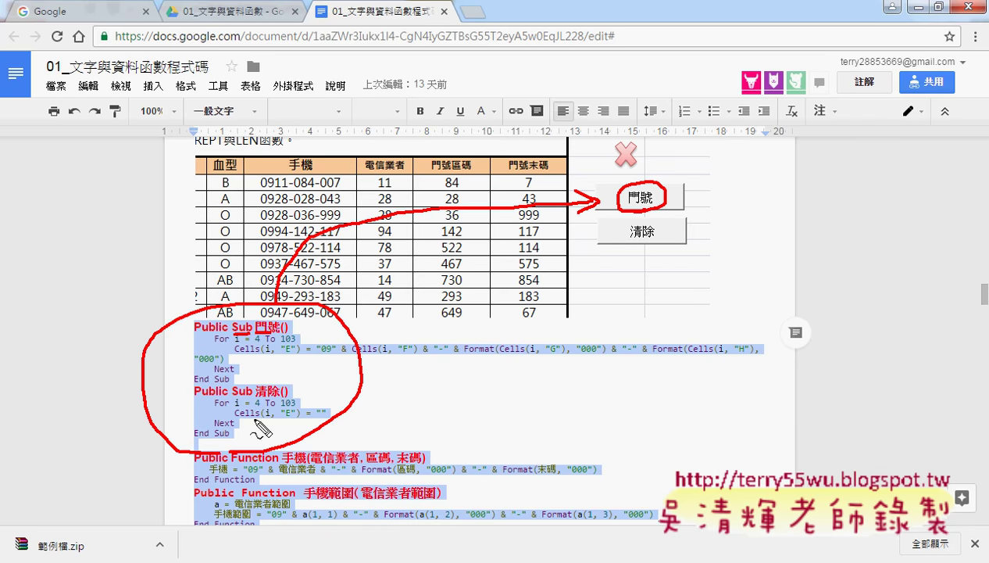
mouse_move(254, 400)
mouse_down()
mouse_move(622, 249)
mouse_move(649, 247)
mouse_up()
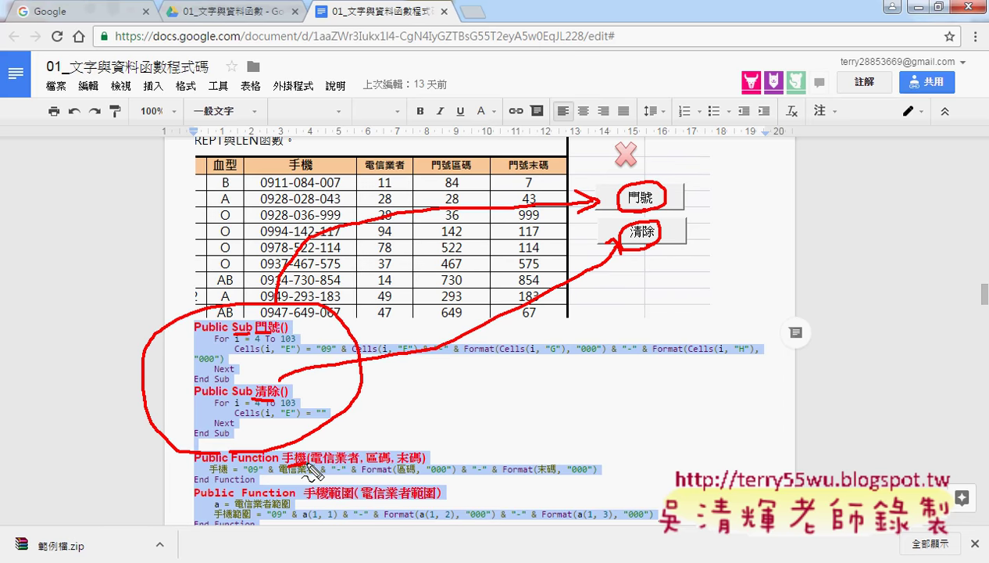
drag(233, 465, 275, 465)
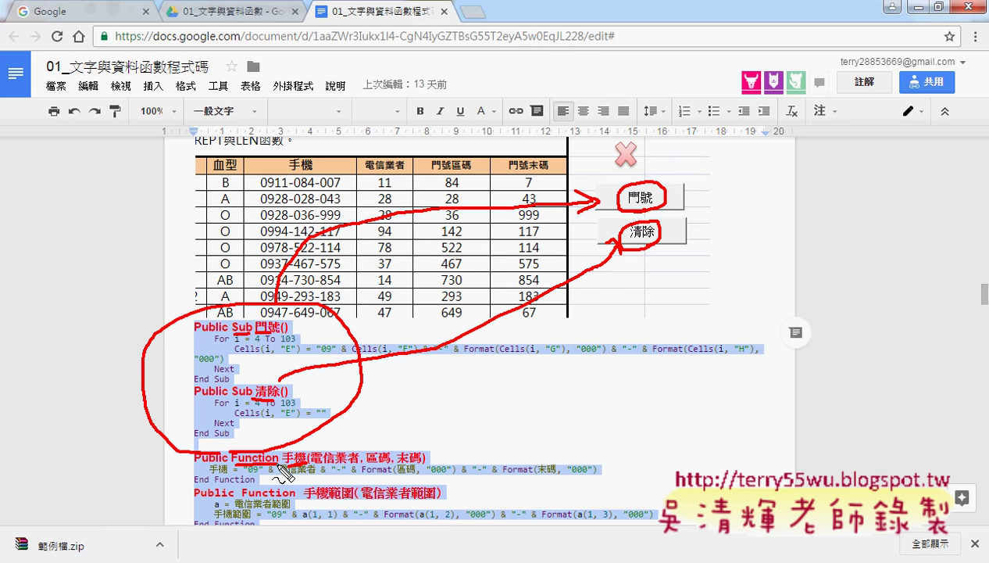
drag(270, 472, 423, 461)
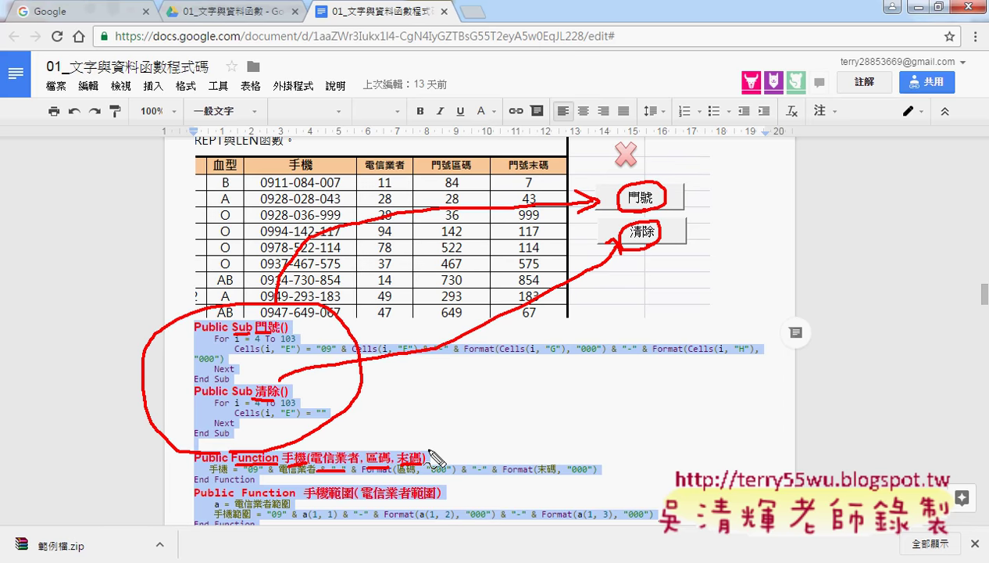
drag(305, 501, 345, 502)
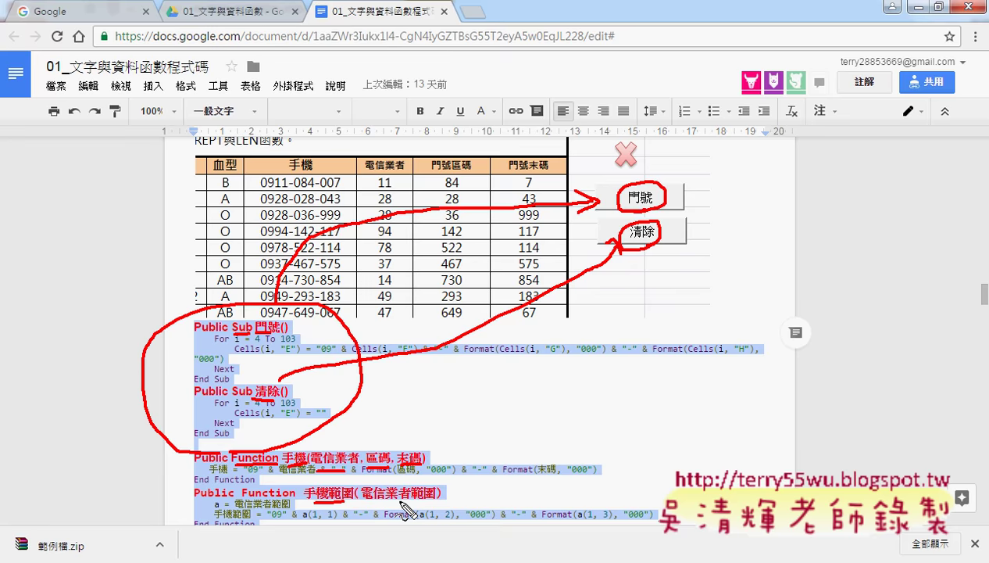
- Clear the red annotations and reselect the macro and function code
key(Escape)
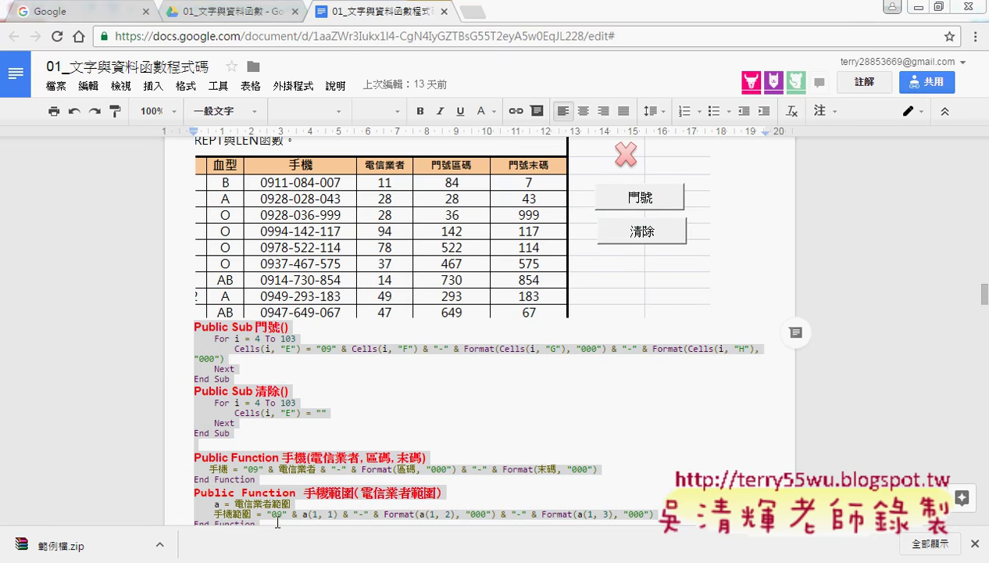
click(324, 406)
scroll(356, 404, down, 1)
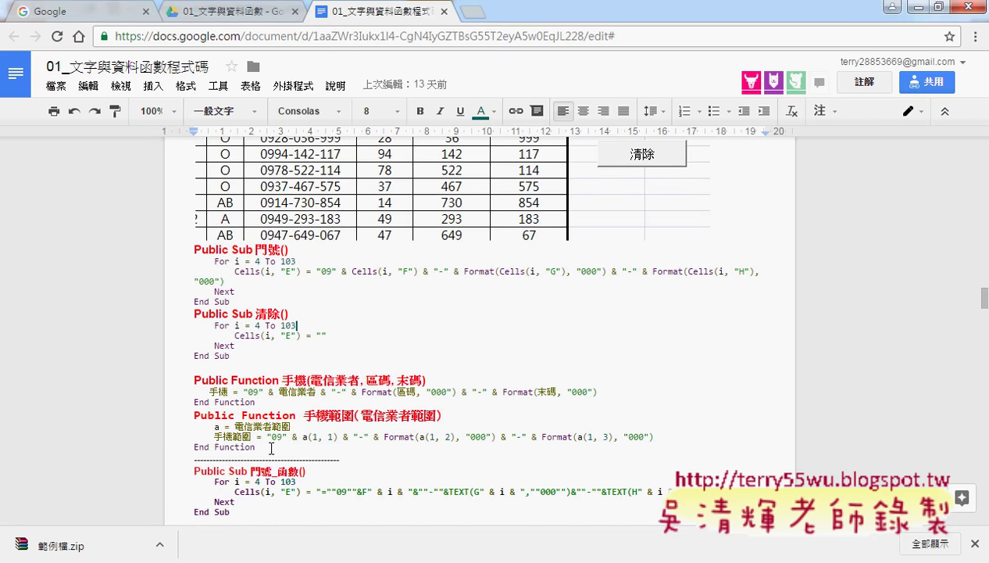
drag(268, 445, 186, 254)
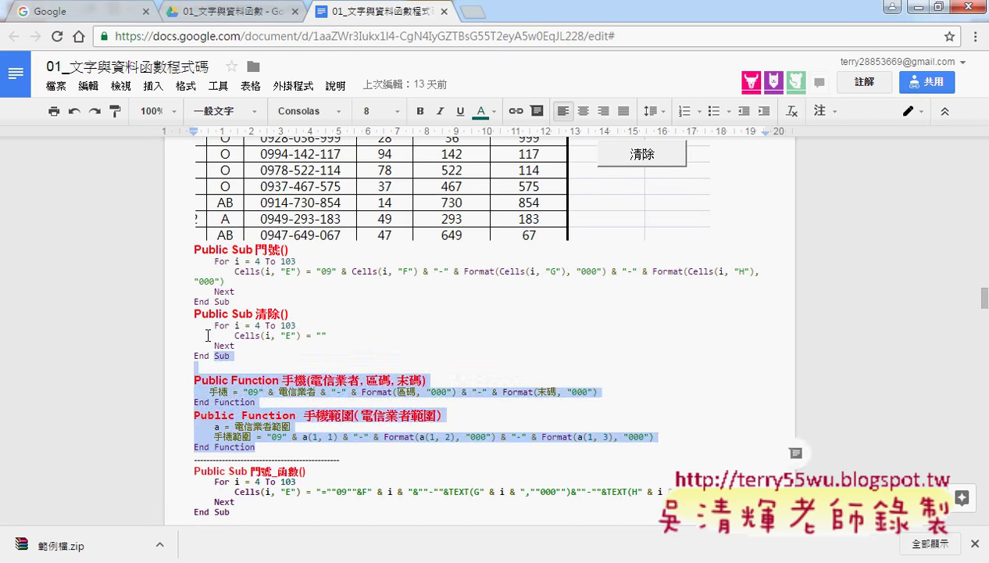
- Show the downloaded 範例檔.zip in its folder and extract it with 解壓縮至此
click(160, 544)
click(187, 491)
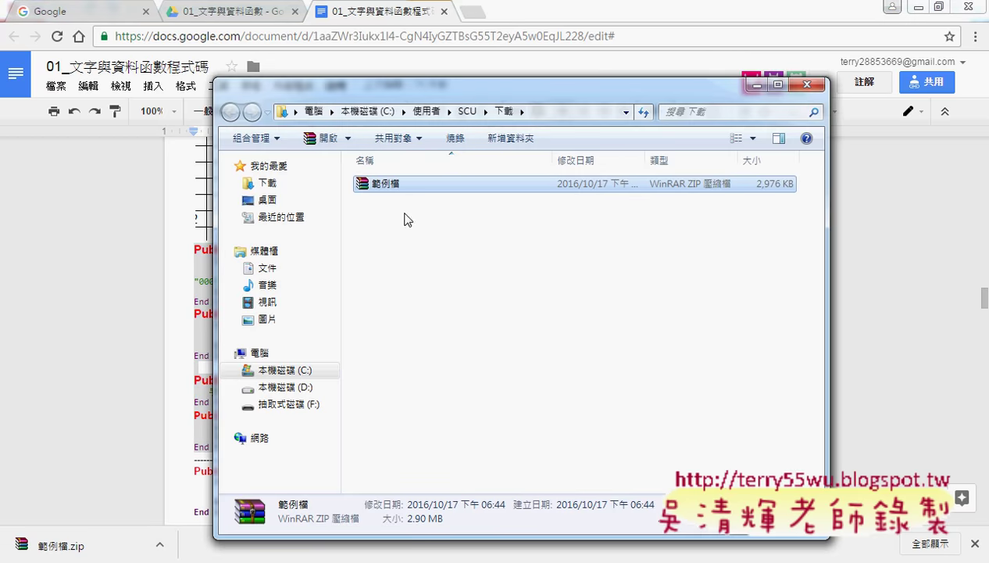
right_click(407, 183)
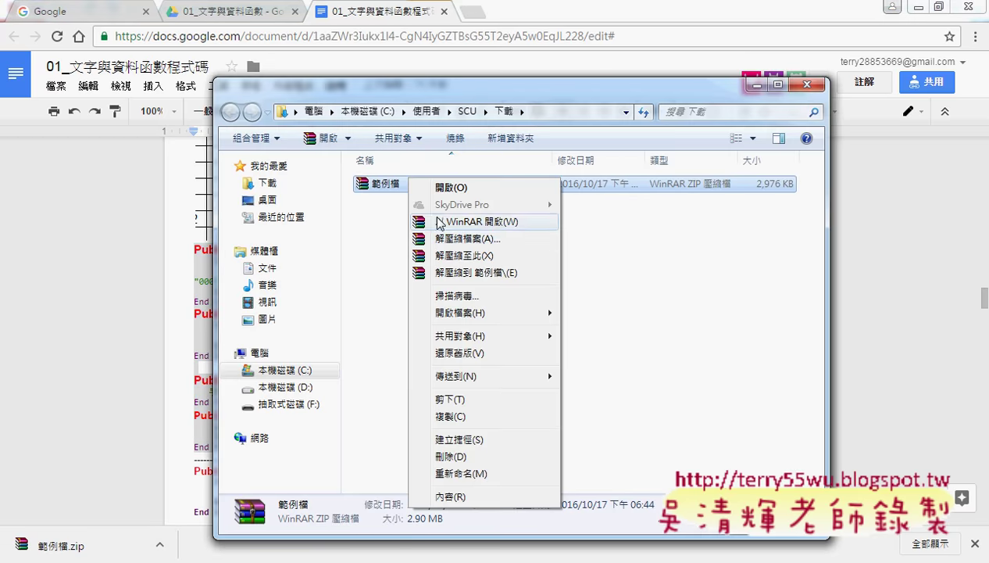
click(449, 255)
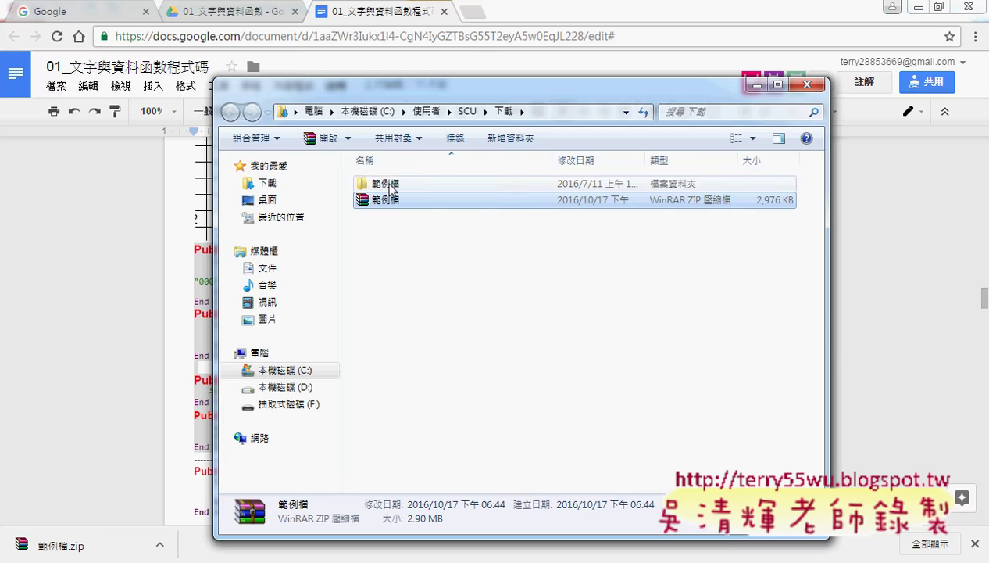
- Open the 範例檔\01文字與資料函數 folder and launch the 01文字與資料函數 workbook
double_click(387, 183)
click(434, 188)
double_click(433, 186)
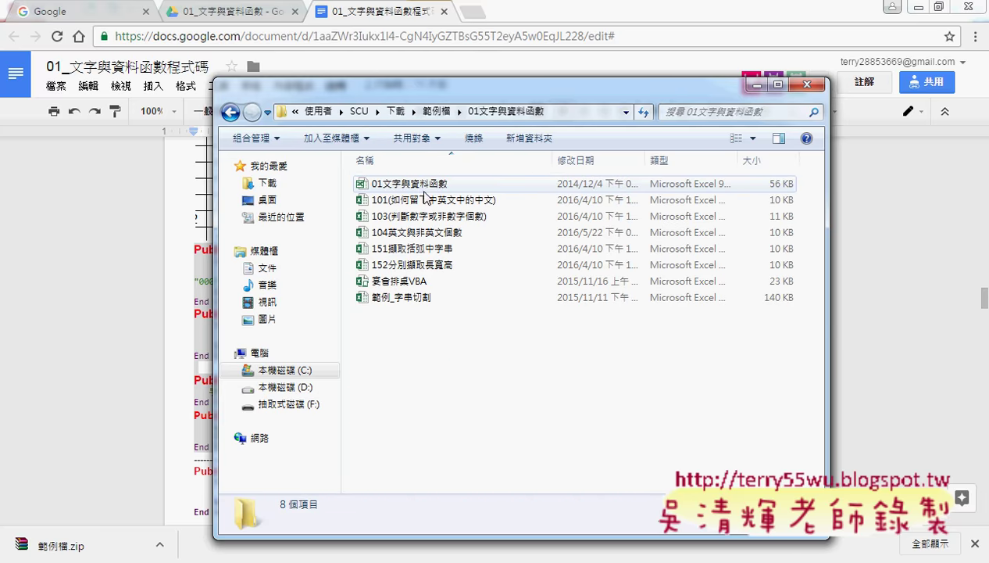
double_click(420, 186)
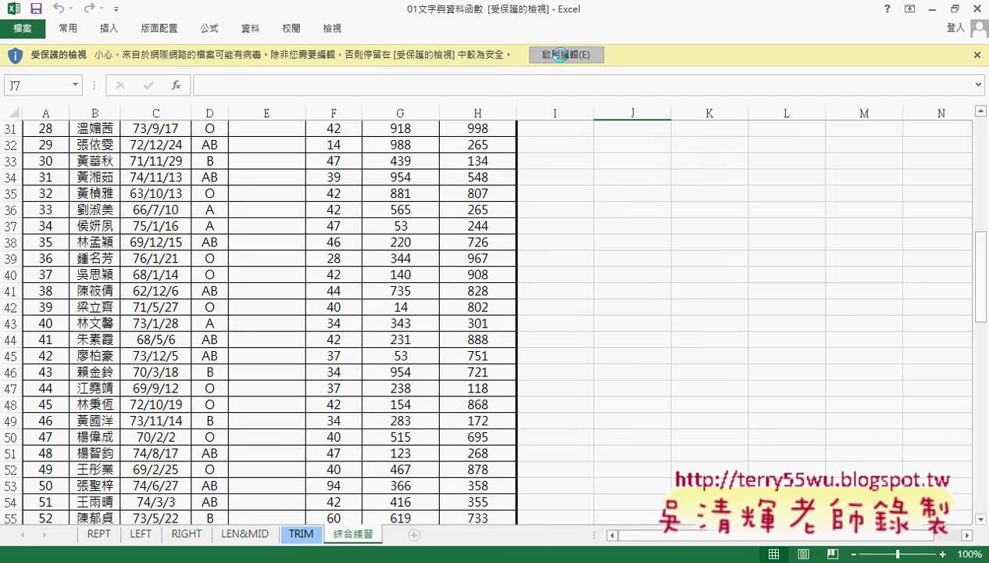
- Enable editing, tick 開發人員 under 自訂功能區 in Excel options, and show the Developer tab
click(559, 57)
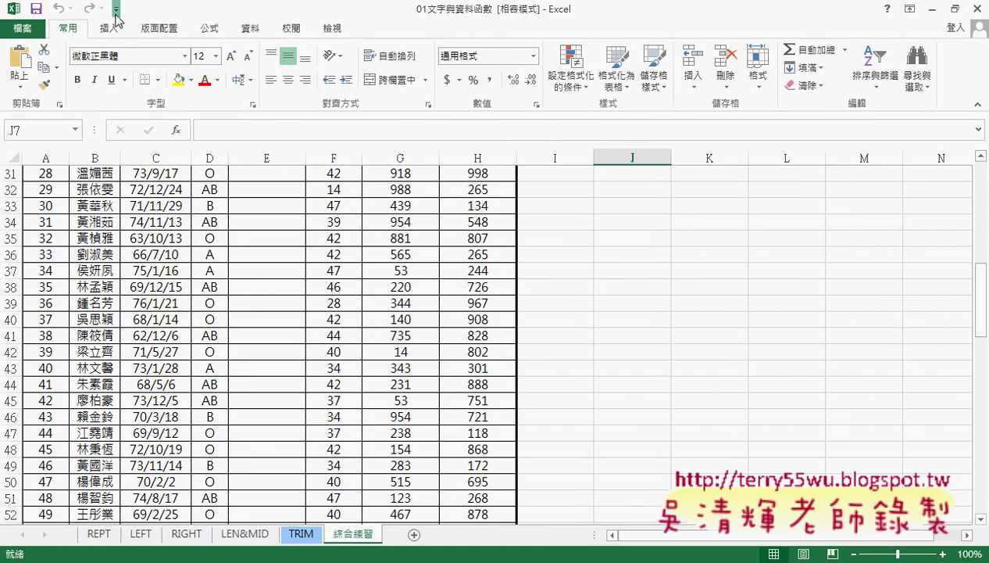
click(116, 9)
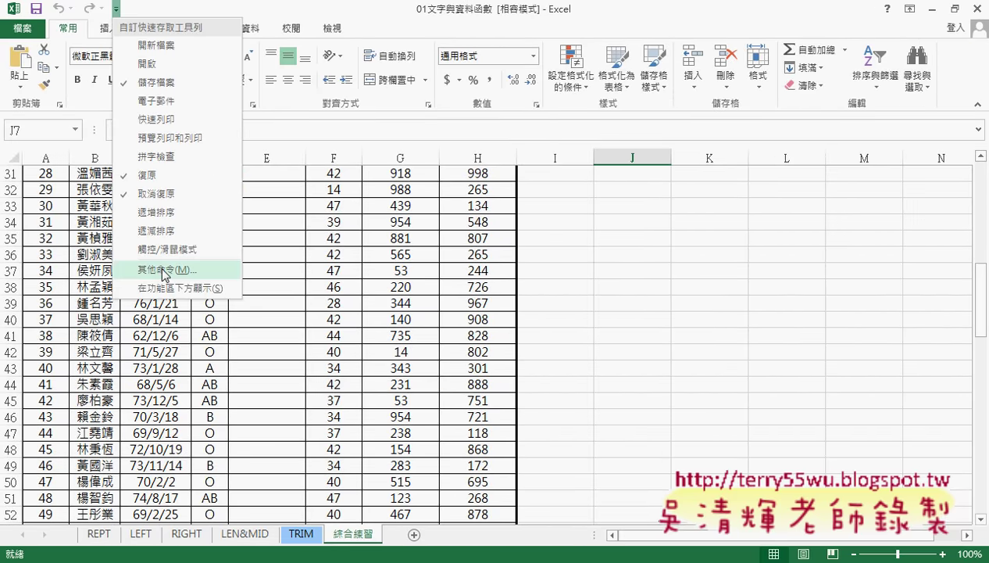
click(152, 268)
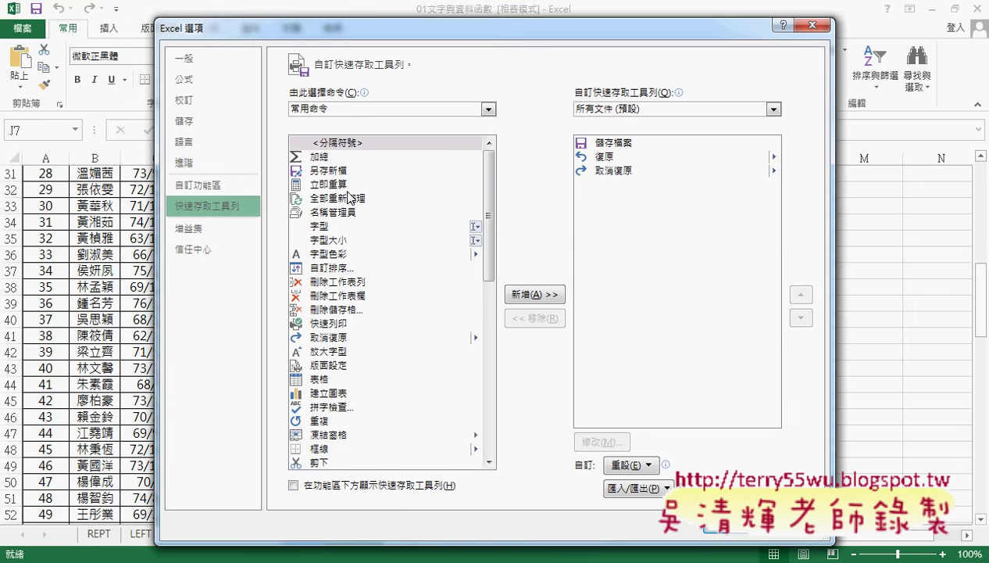
click(219, 186)
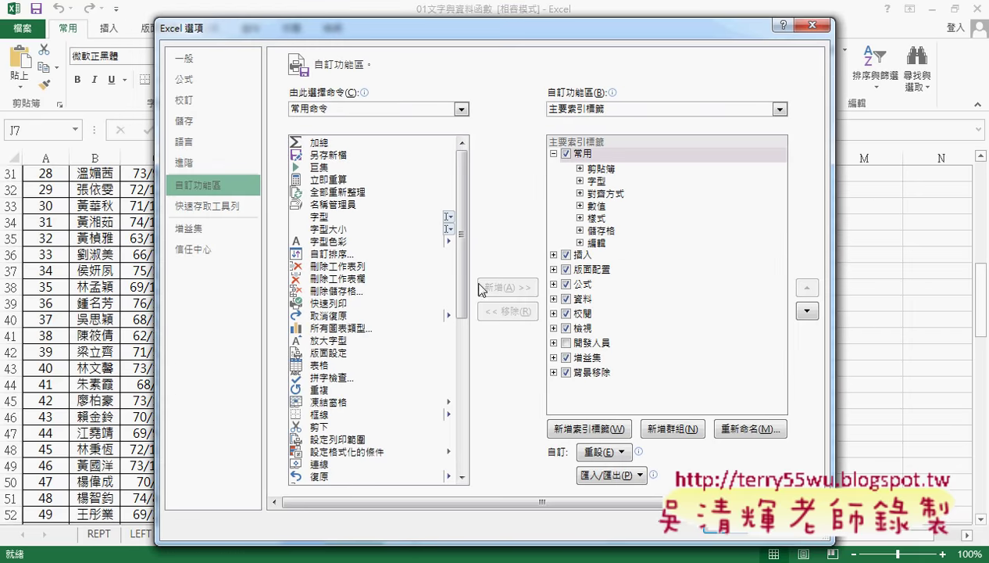
click(566, 343)
click(726, 529)
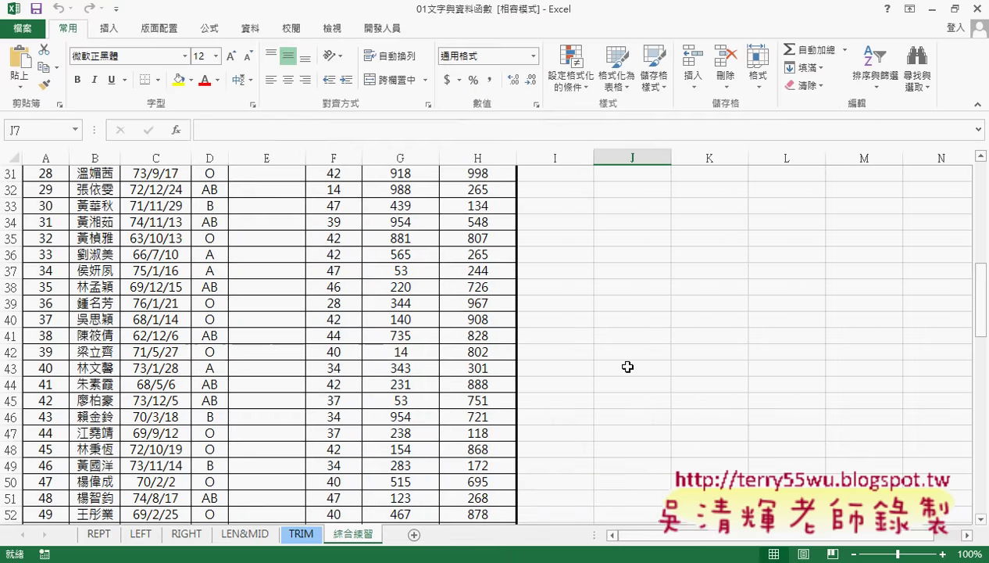
click(390, 35)
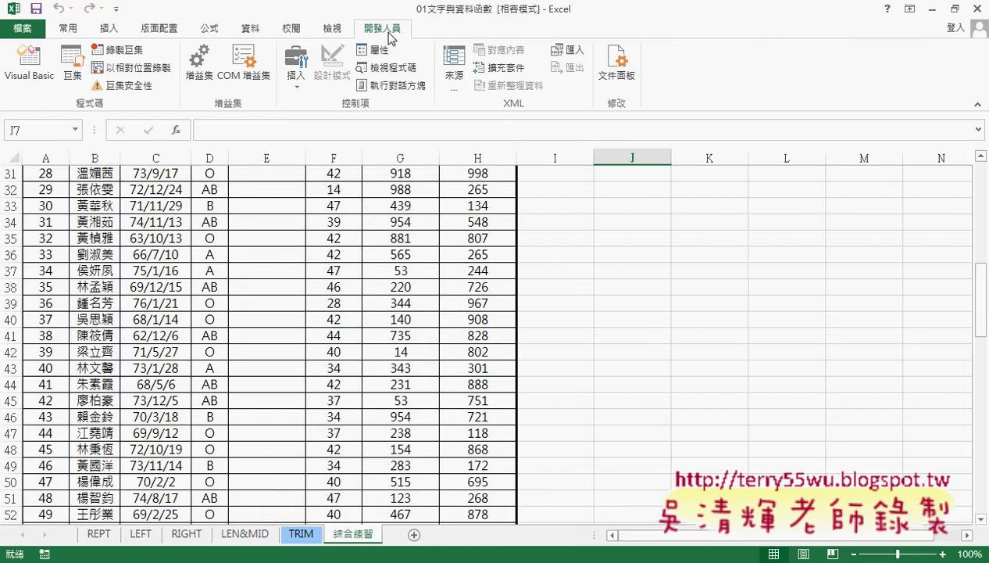
- Open the Visual Basic editor, reposition it, and enlarge the project tree pane
click(50, 78)
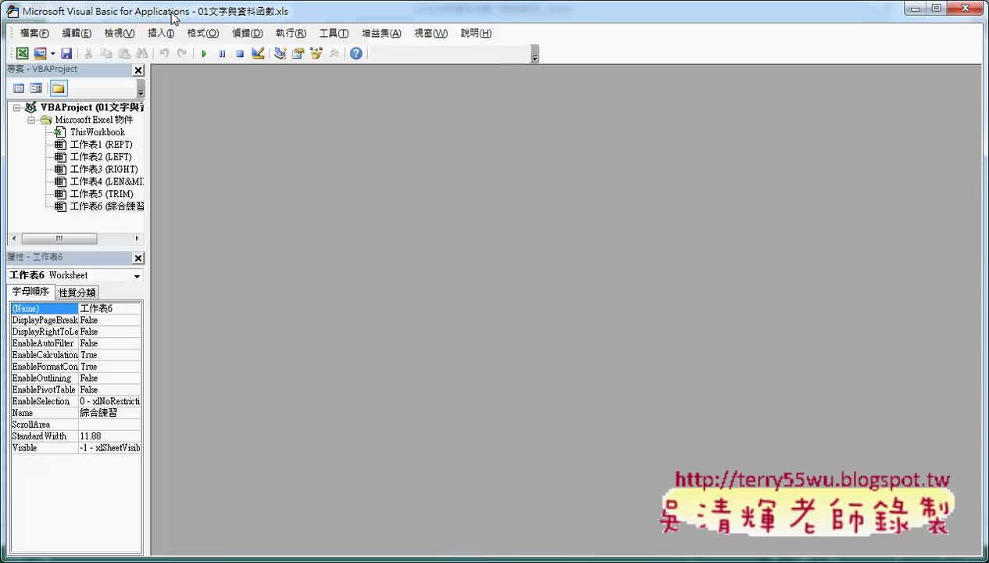
drag(173, 17, 479, 56)
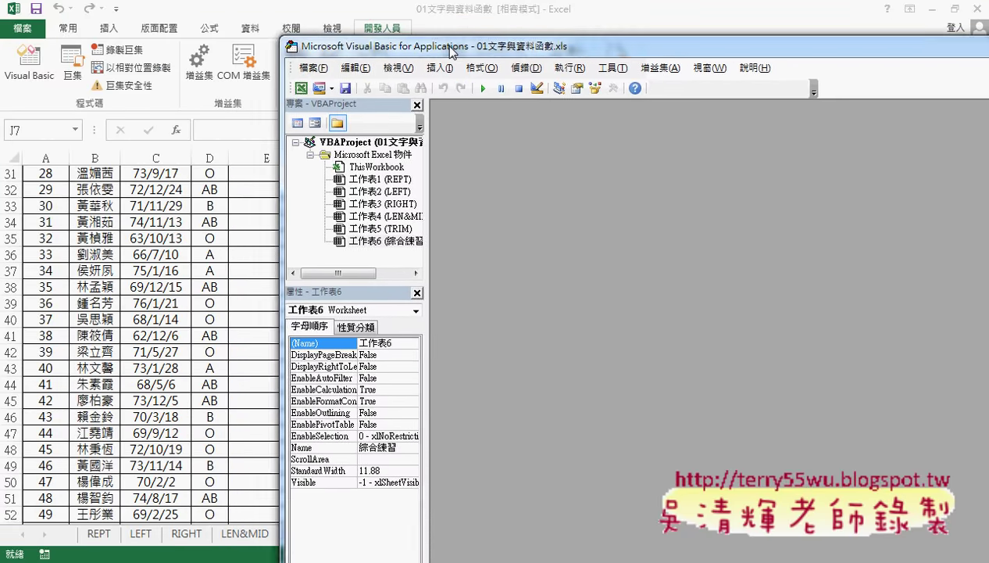
mouse_move(378, 55)
mouse_down()
mouse_move(406, 94)
mouse_move(304, 75)
mouse_up()
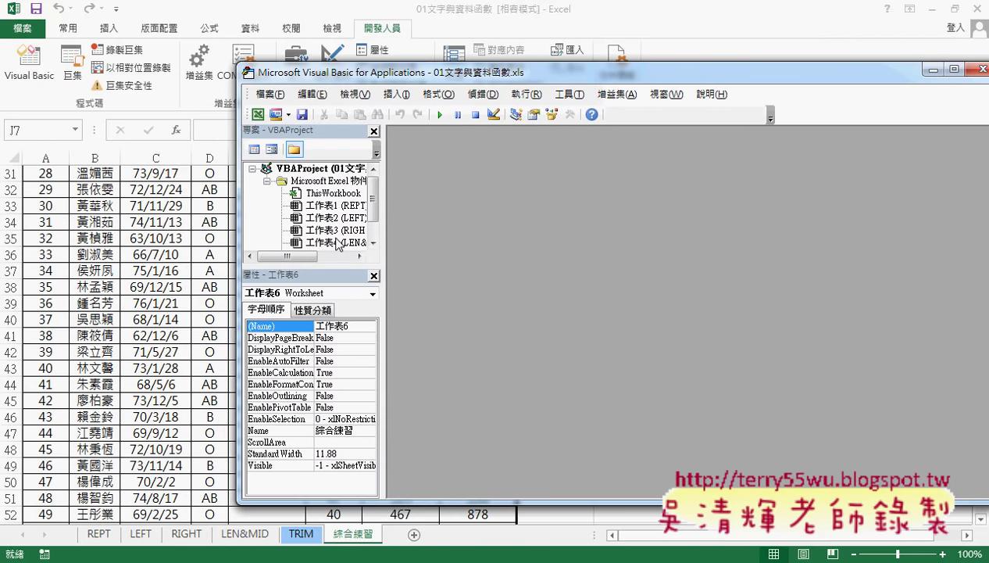
drag(336, 267, 337, 358)
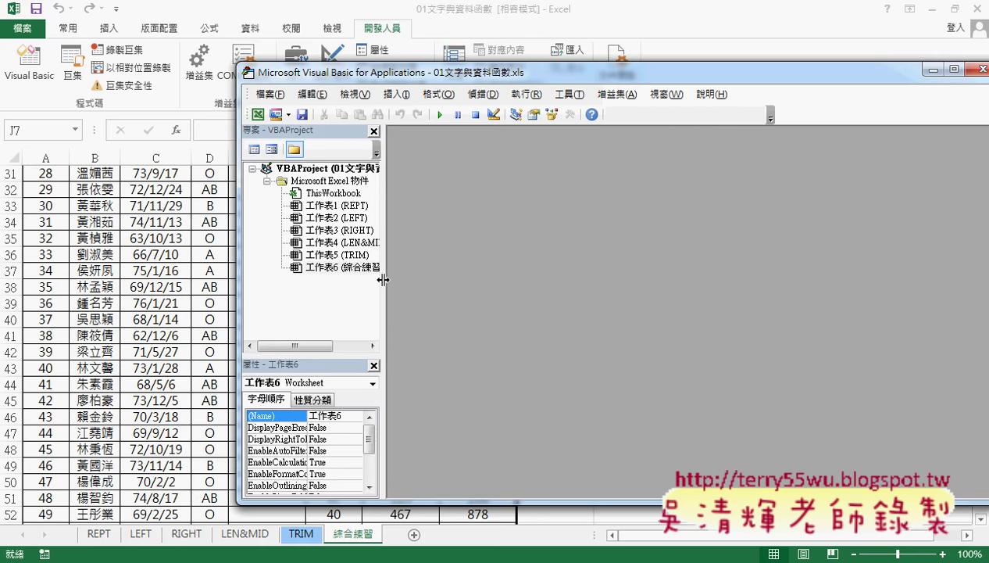
drag(379, 277, 432, 277)
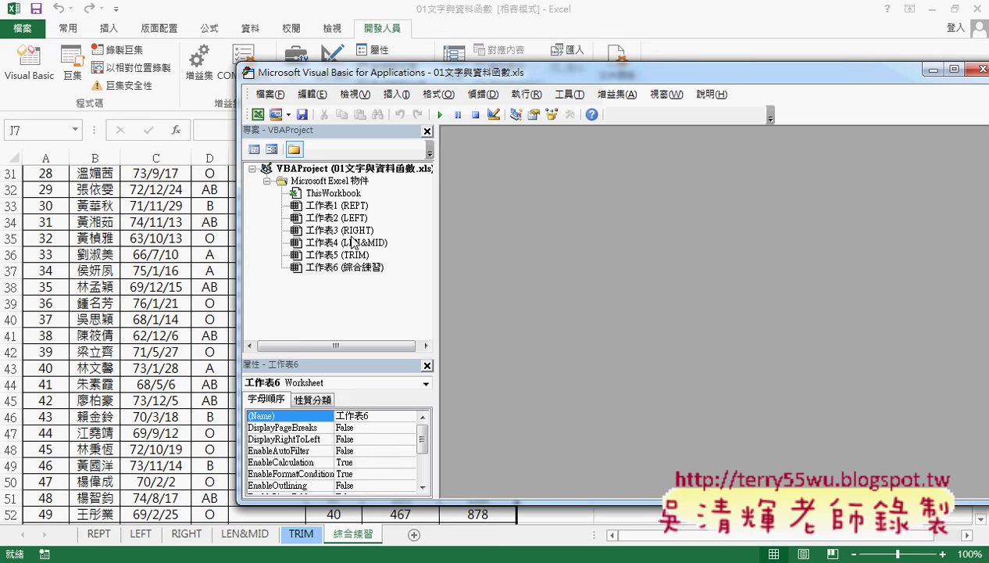
- Insert a new Module1 into the project and maximize its code window
right_click(336, 231)
mouse_move(389, 299)
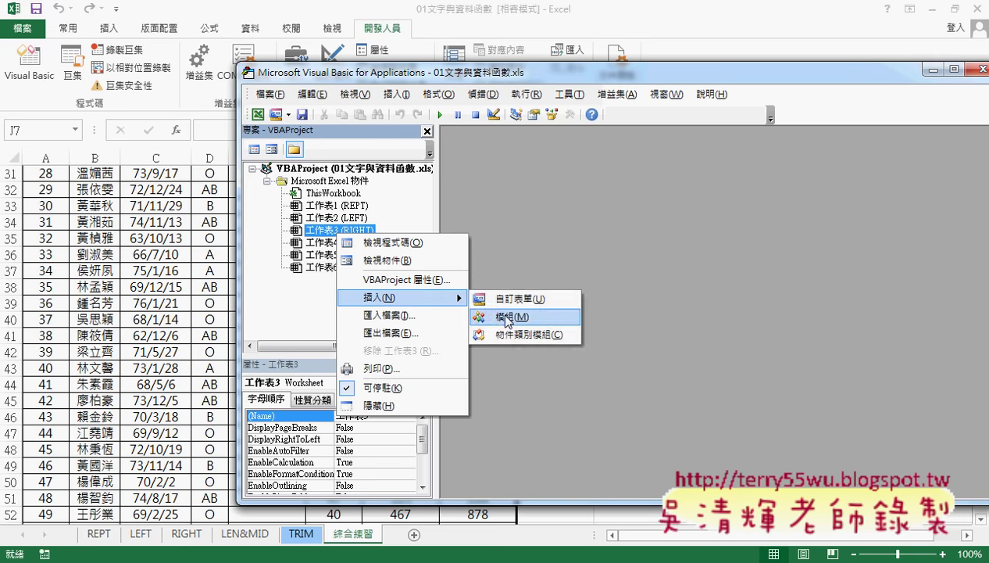
click(504, 314)
double_click(590, 160)
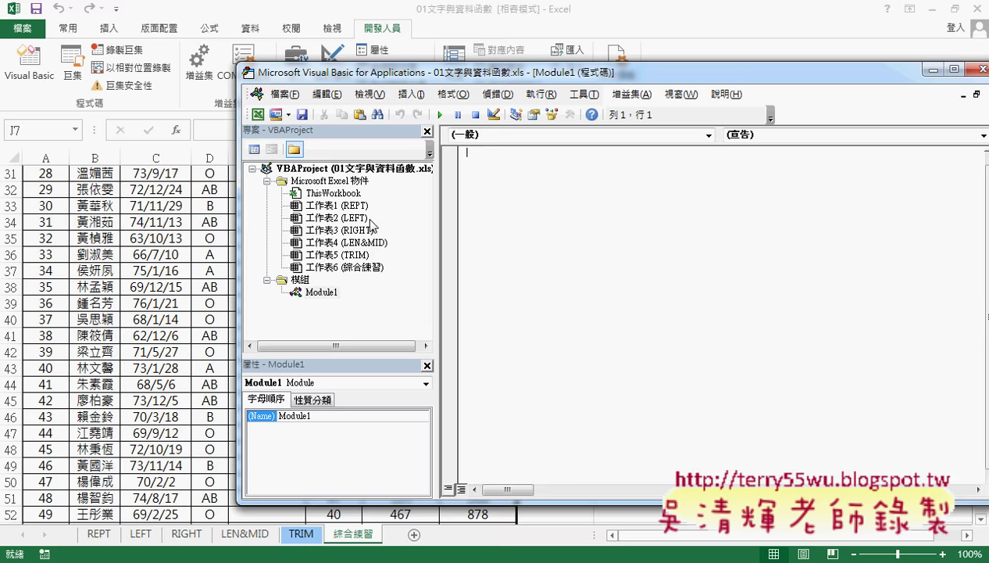
- Copy the 門號, 清除, 手機 and 手機範圍 code from Google Docs and paste it into Module1
click(317, 292)
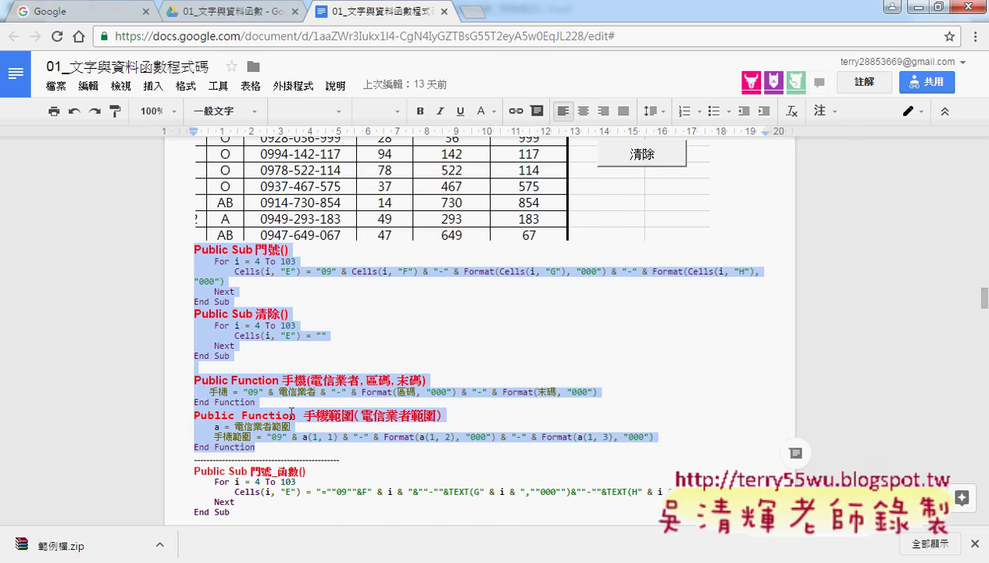
right_click(291, 410)
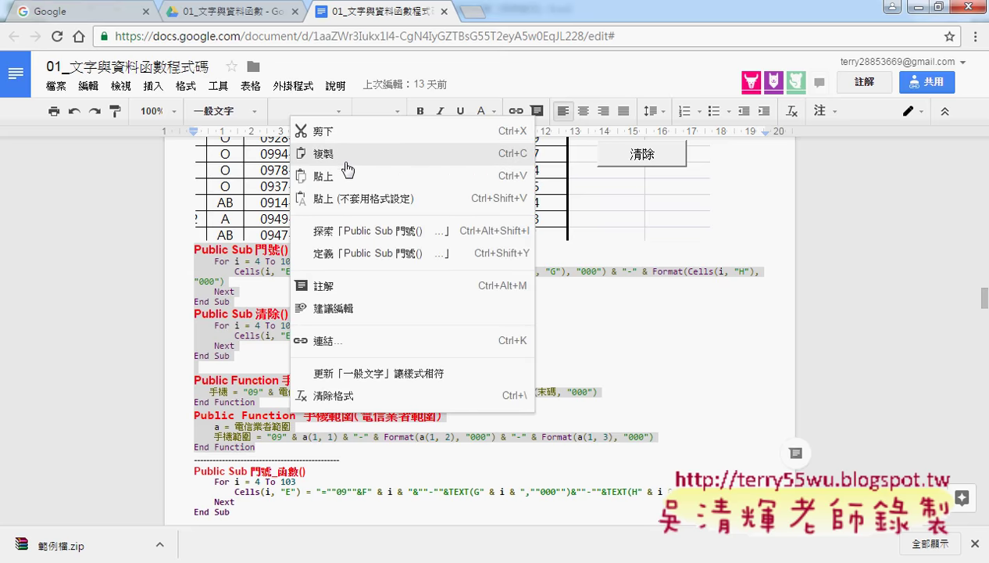
click(377, 152)
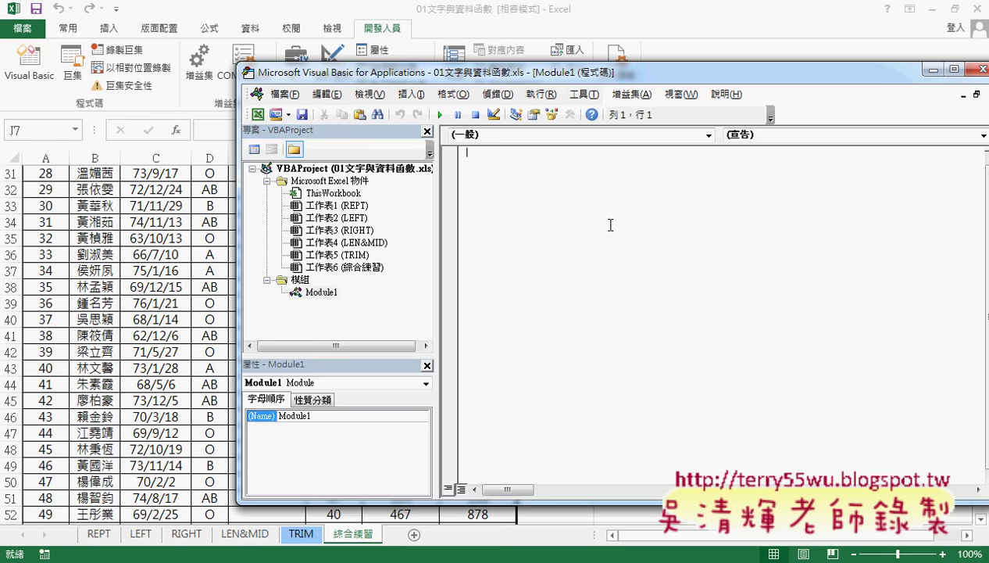
right_click(610, 228)
click(634, 270)
- Bring the worksheet forward and select cell E4 at the top of the 手機 column
drag(585, 75, 805, 63)
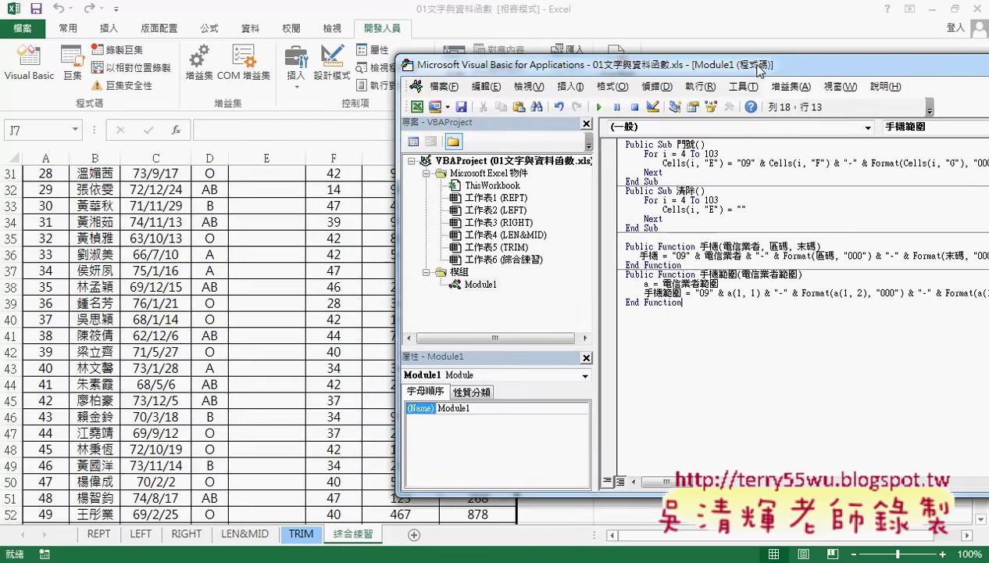
click(331, 236)
scroll(329, 242, up, 5)
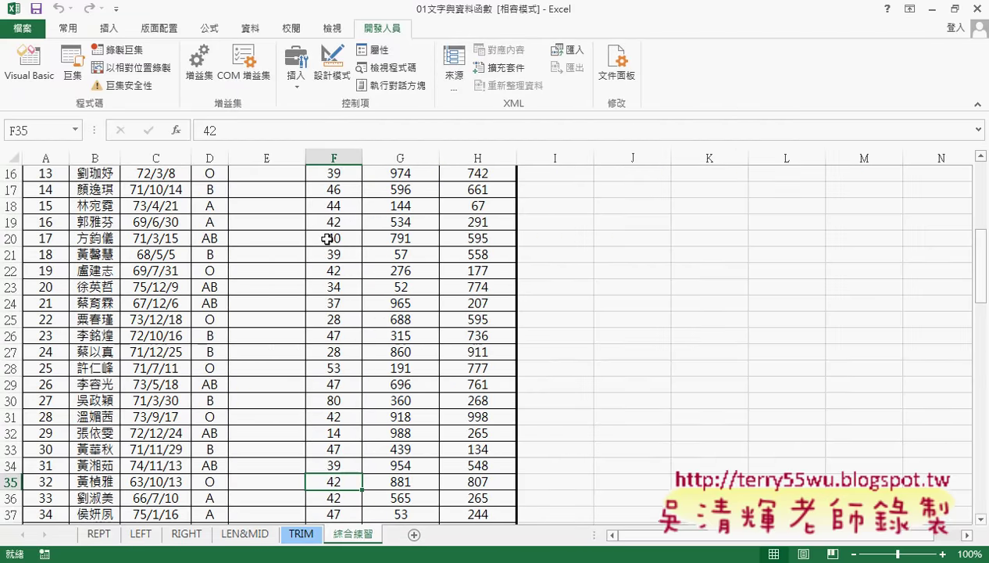
scroll(329, 255, up, 3)
scroll(329, 255, up, 2)
click(270, 256)
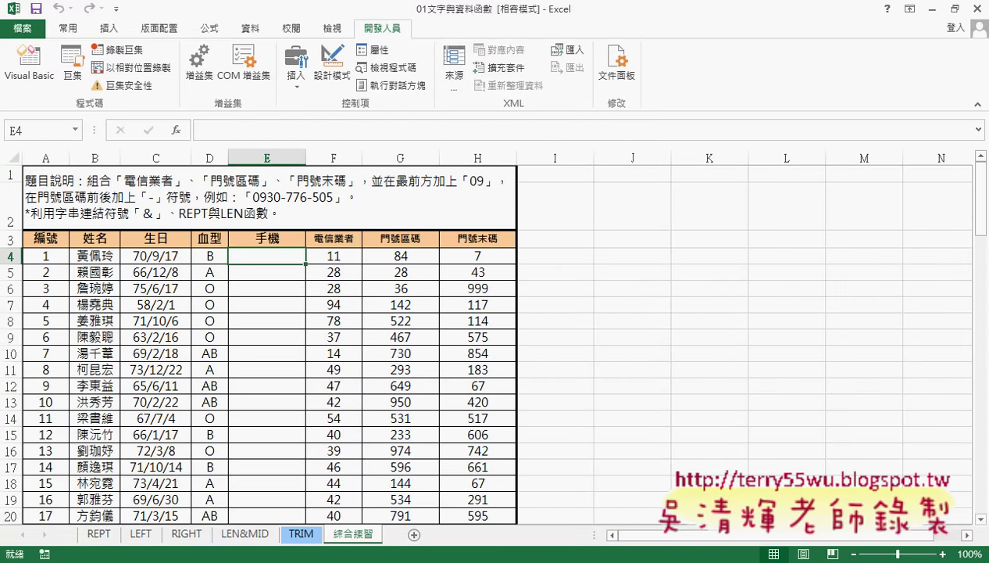
- Run the 門號 macro from Module1 to fill the phone column
click(29, 64)
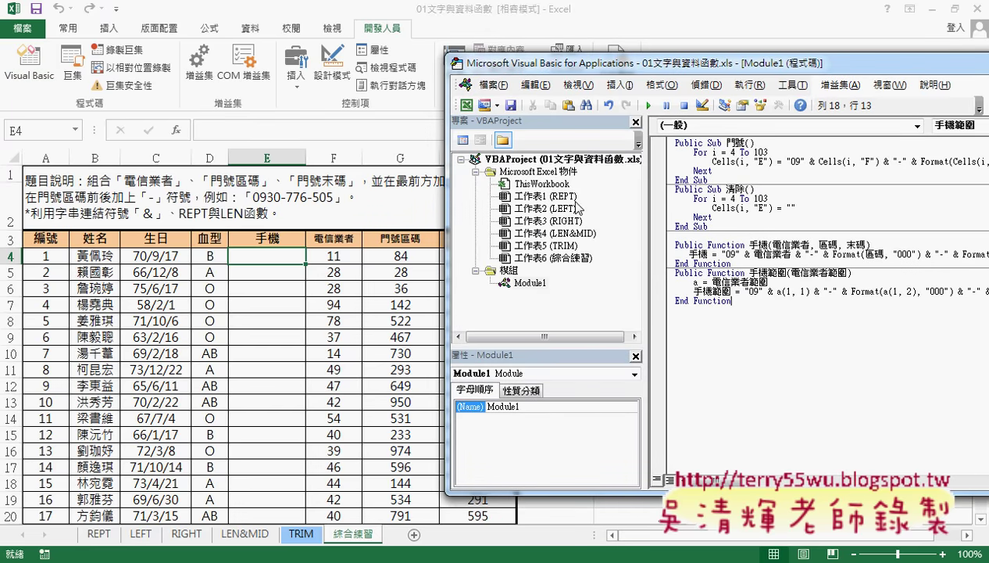
drag(647, 197, 559, 196)
click(668, 162)
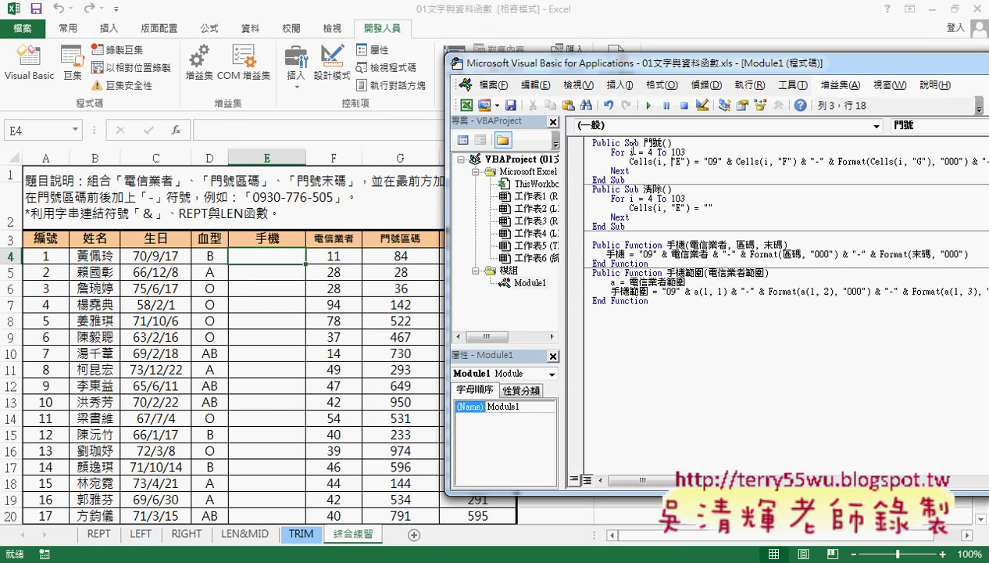
drag(626, 143, 640, 143)
click(684, 162)
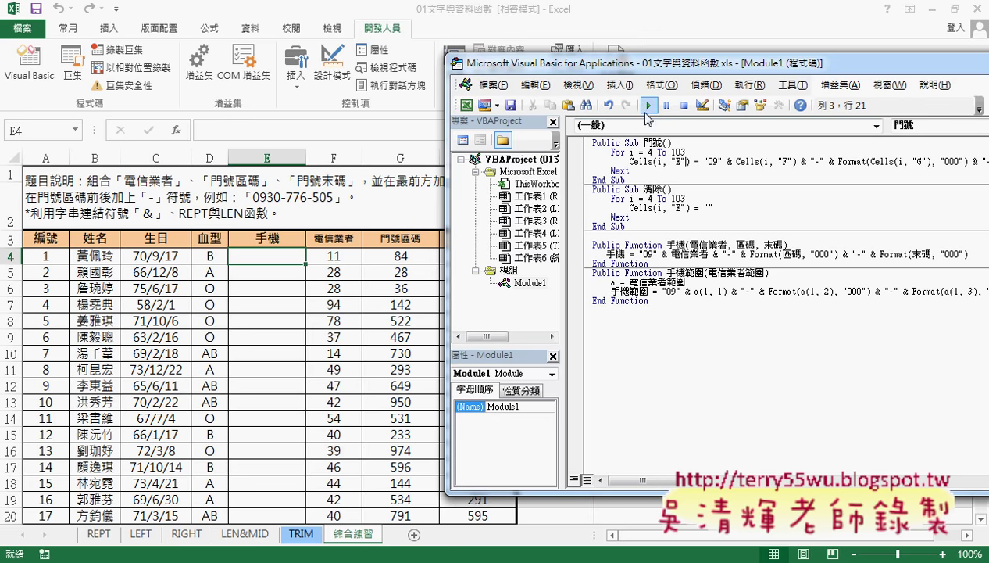
click(645, 106)
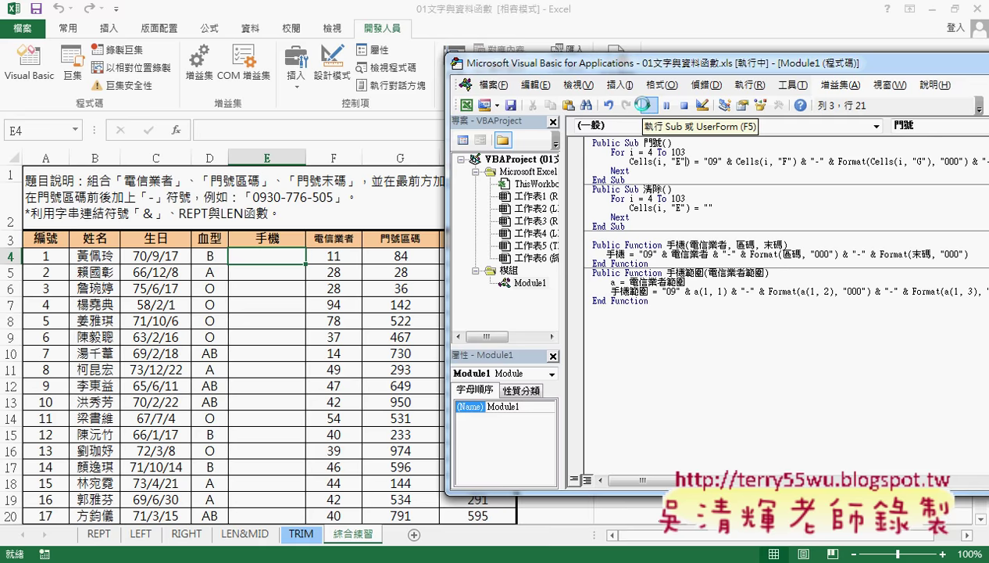
- Run the 清除 macro to empty the column, then select the Subs' and functions' code
click(678, 199)
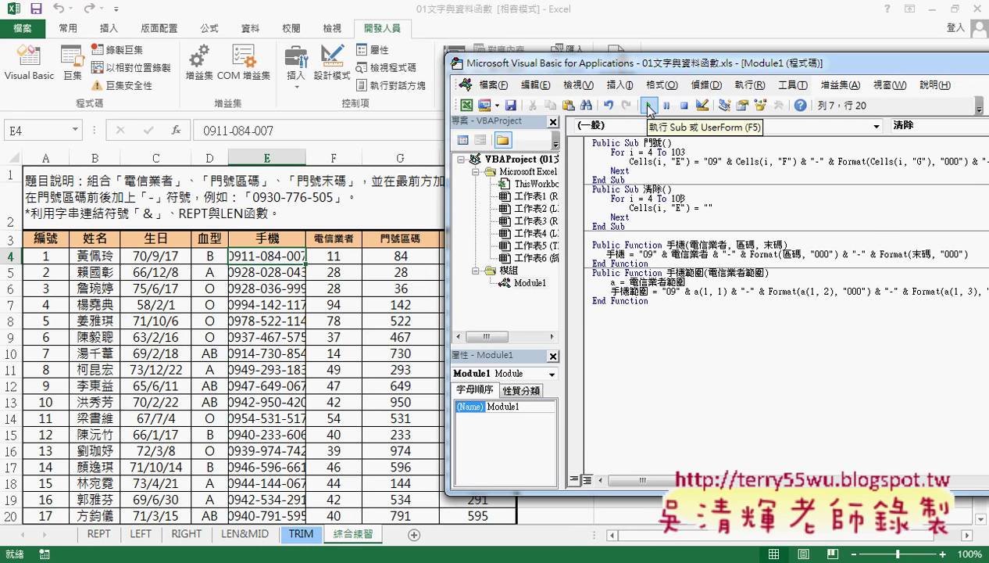
click(647, 106)
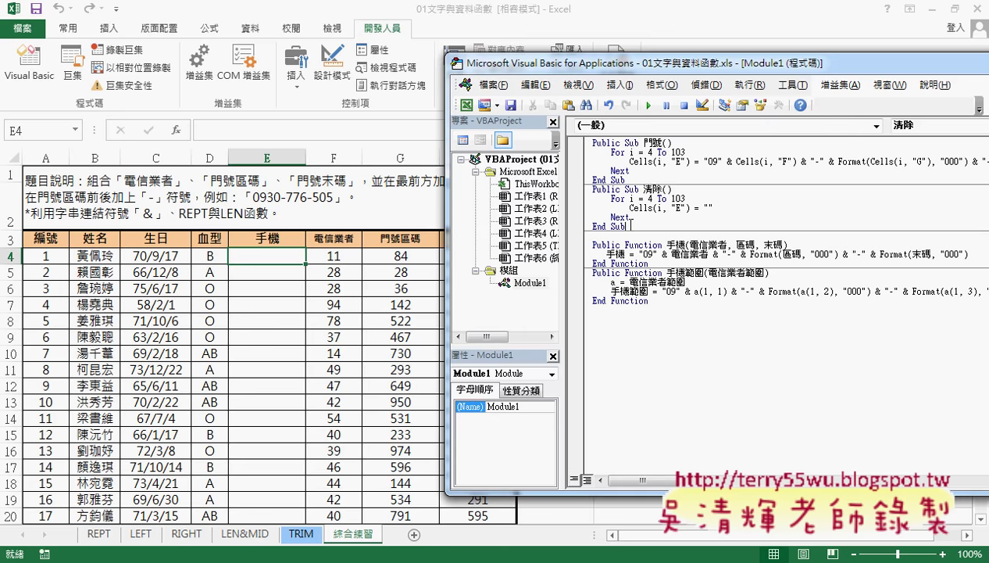
drag(592, 231, 606, 147)
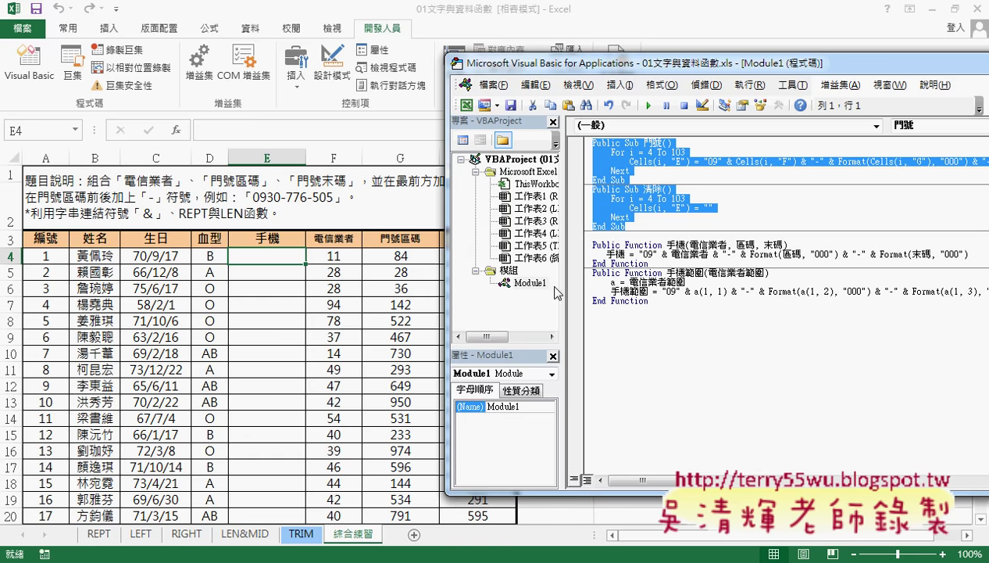
click(529, 282)
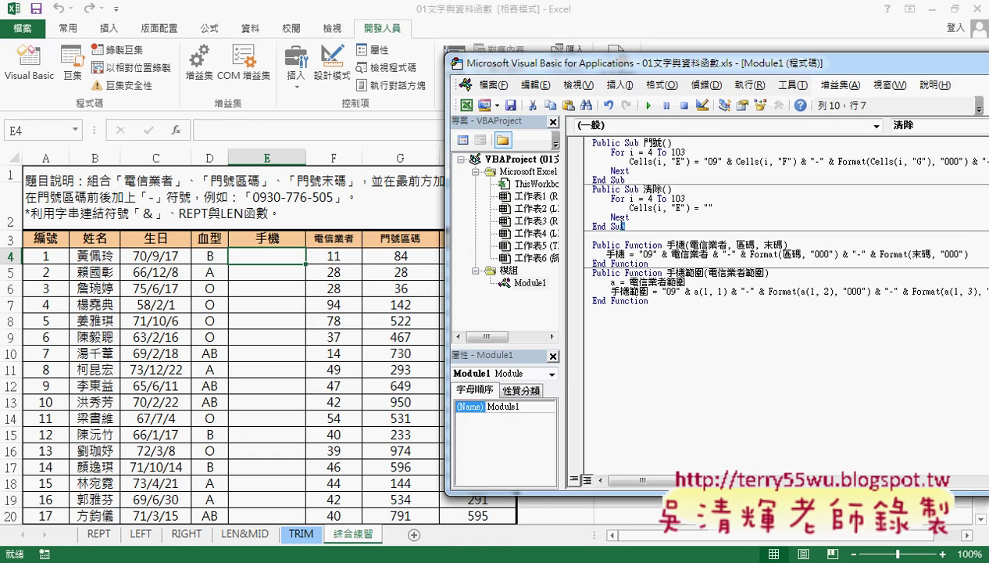
drag(637, 226, 581, 149)
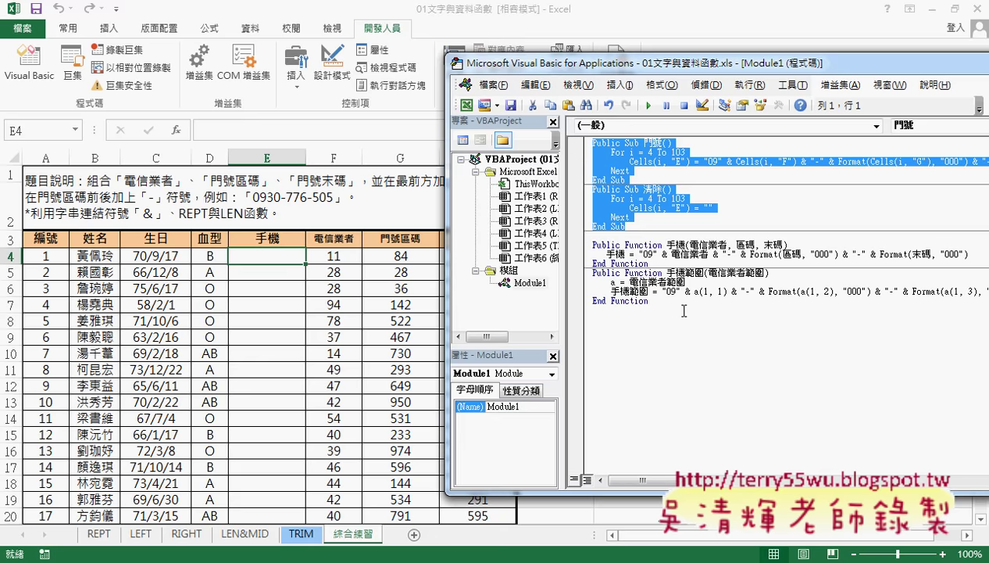
drag(580, 307, 580, 244)
- Insert the user-defined 手機 function into cell E4
click(280, 259)
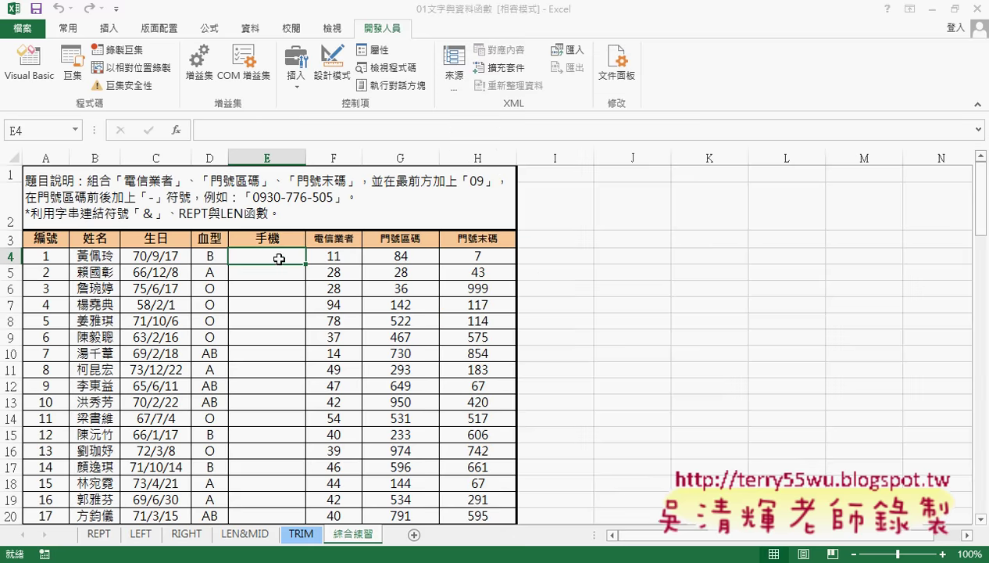
click(178, 131)
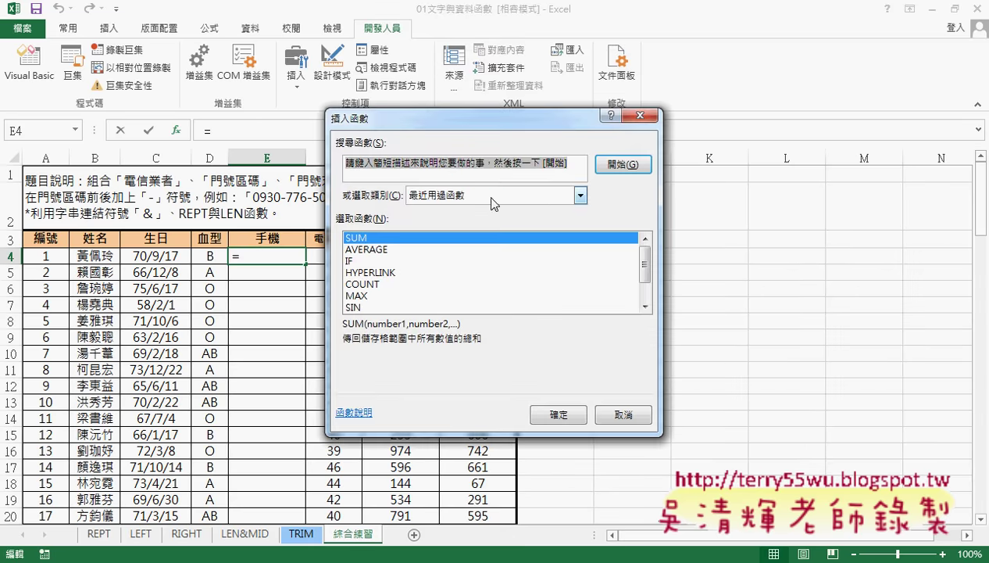
click(580, 195)
click(485, 339)
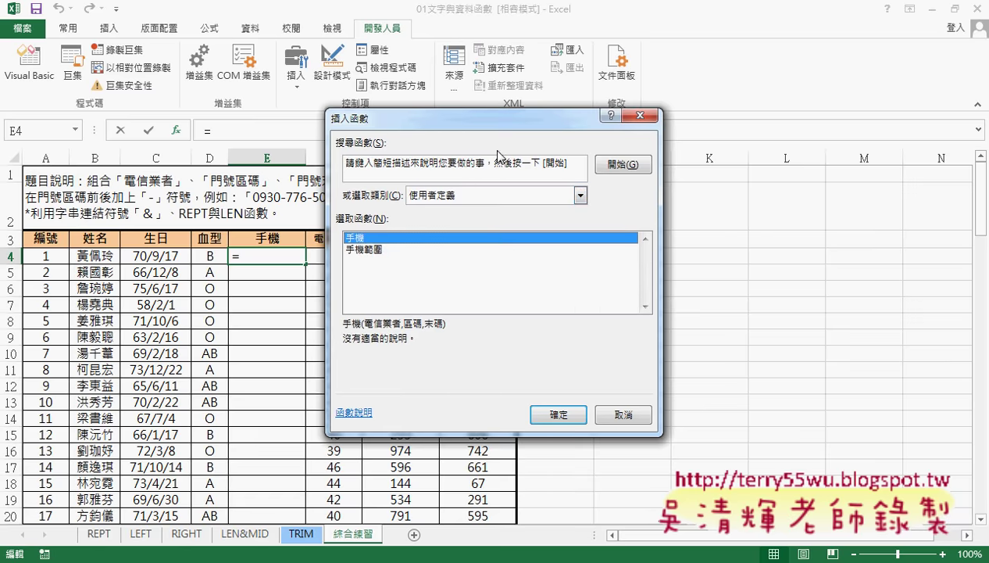
drag(497, 123, 684, 108)
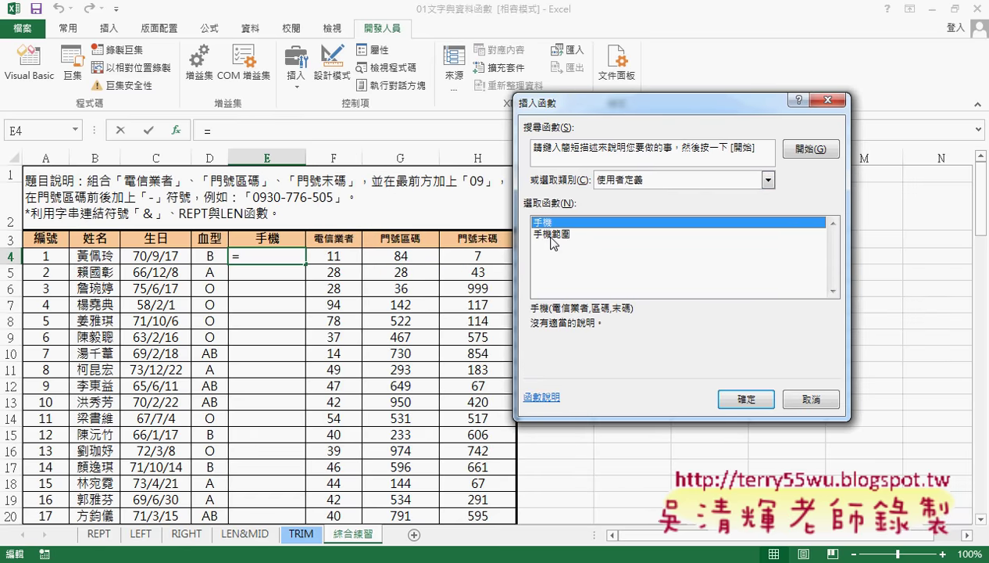
click(553, 234)
click(553, 223)
click(742, 398)
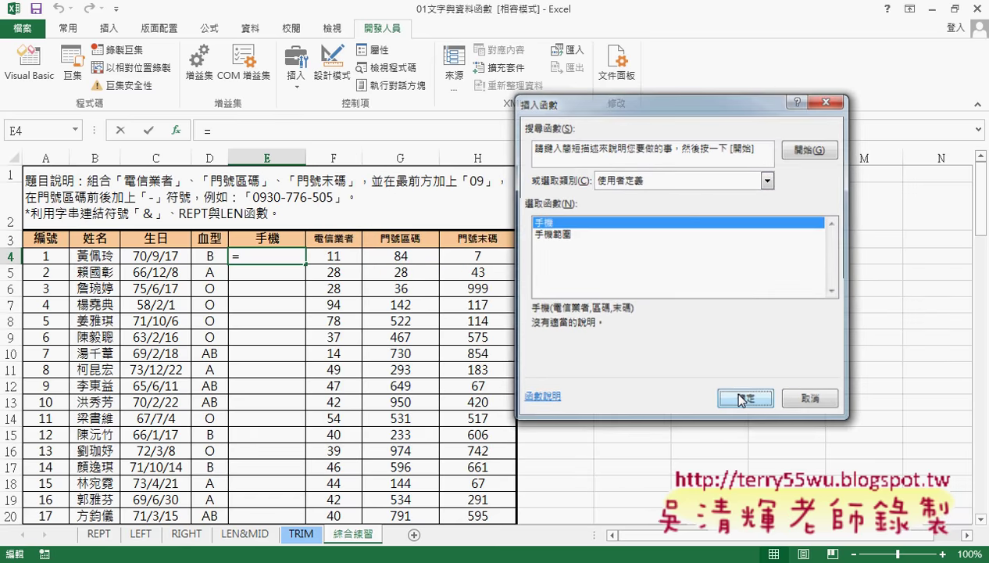
- Set the 手機 arguments to F4, G4 and H4, giving =手機(F4,G4,H4)
click(328, 258)
click(569, 201)
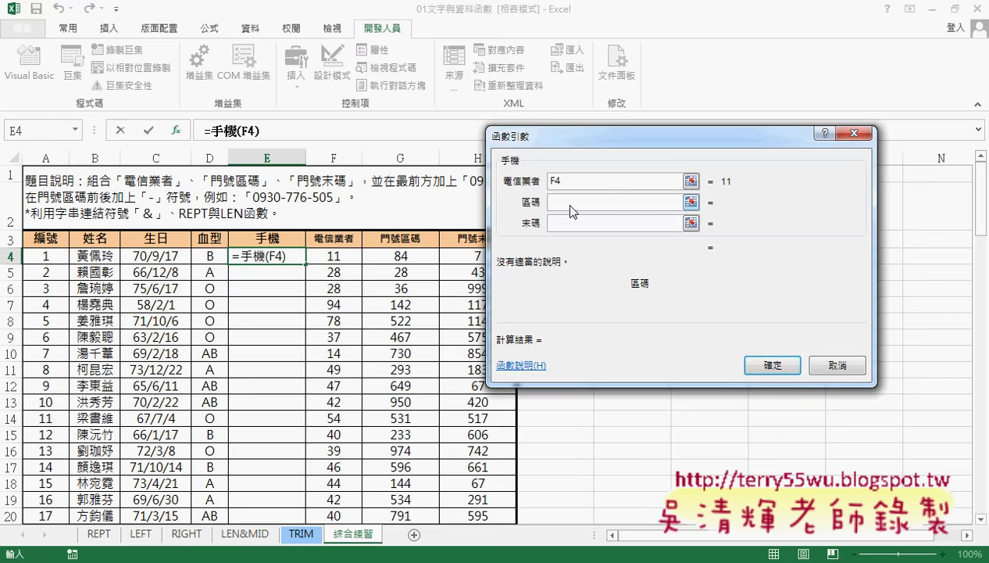
click(415, 251)
click(572, 223)
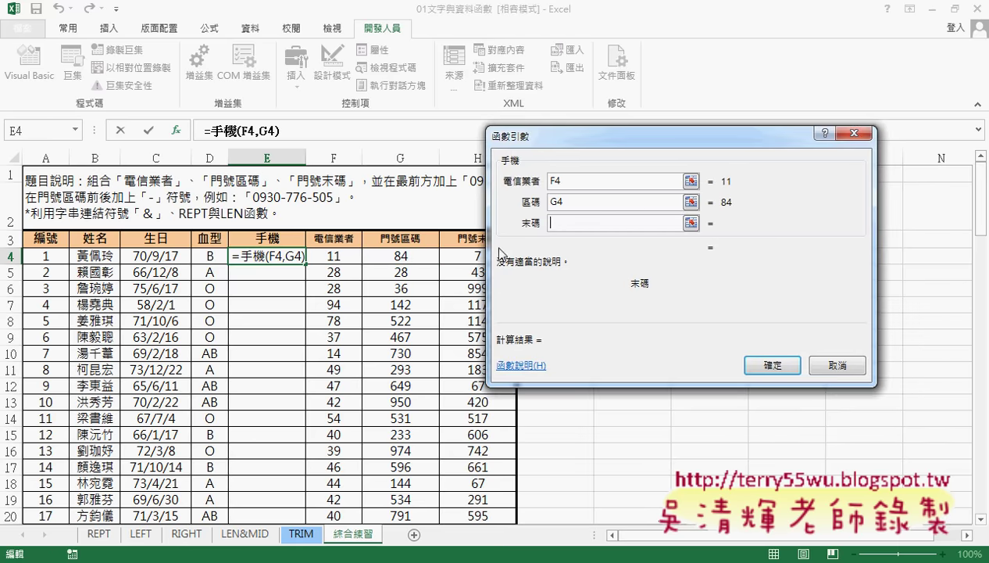
click(466, 254)
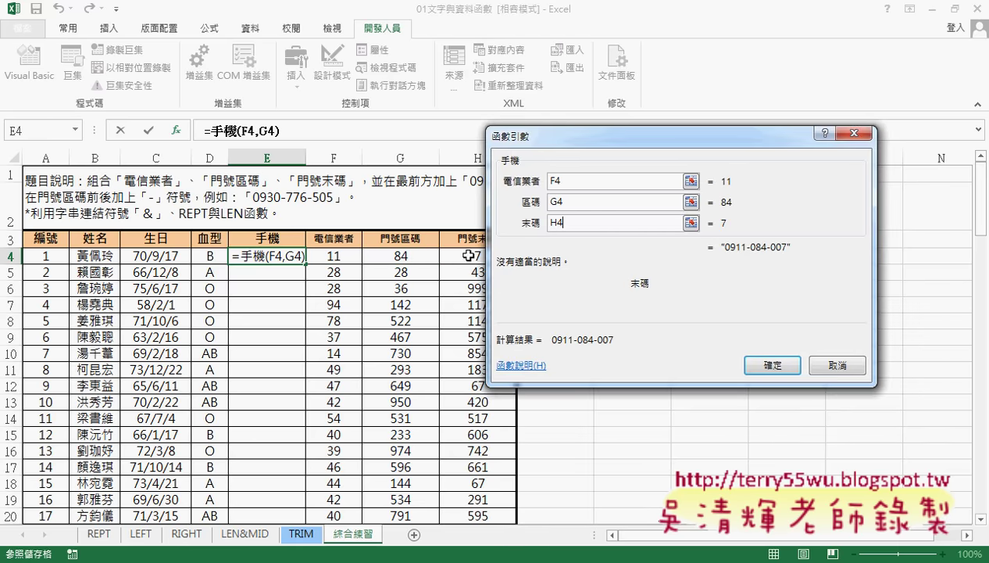
click(778, 371)
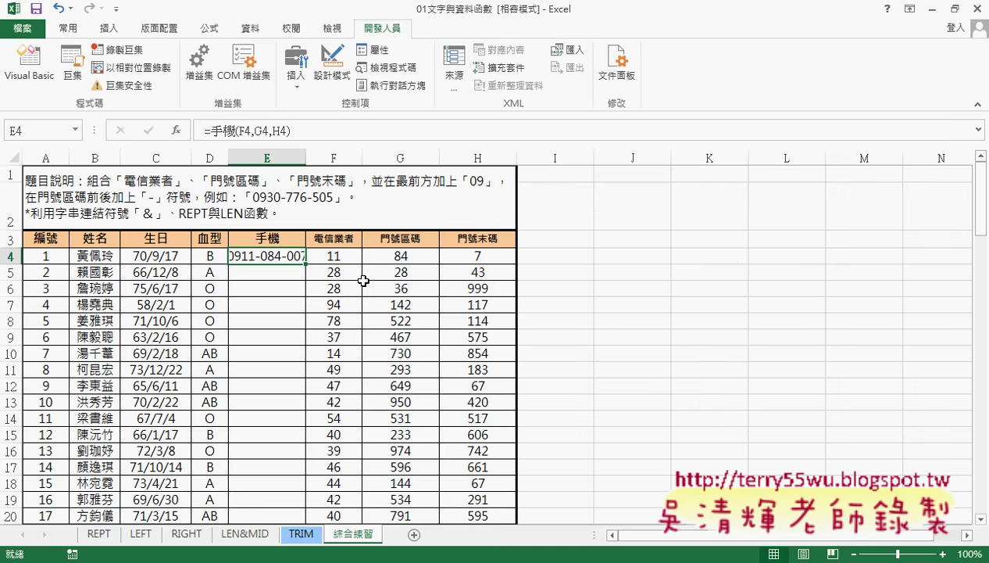
- Widen column E, fill the formula down to E20, then clear E4:E20
drag(305, 158, 337, 160)
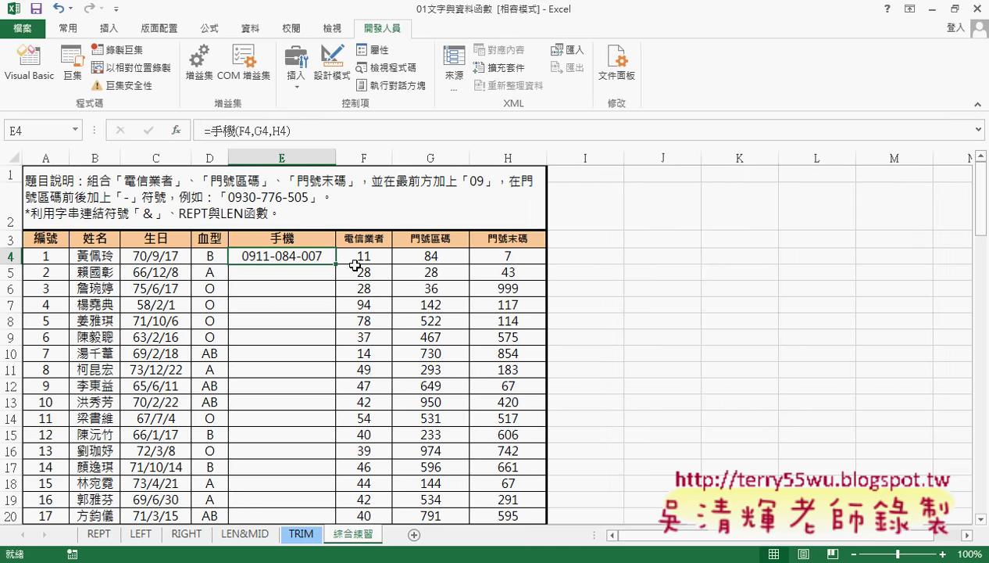
double_click(336, 264)
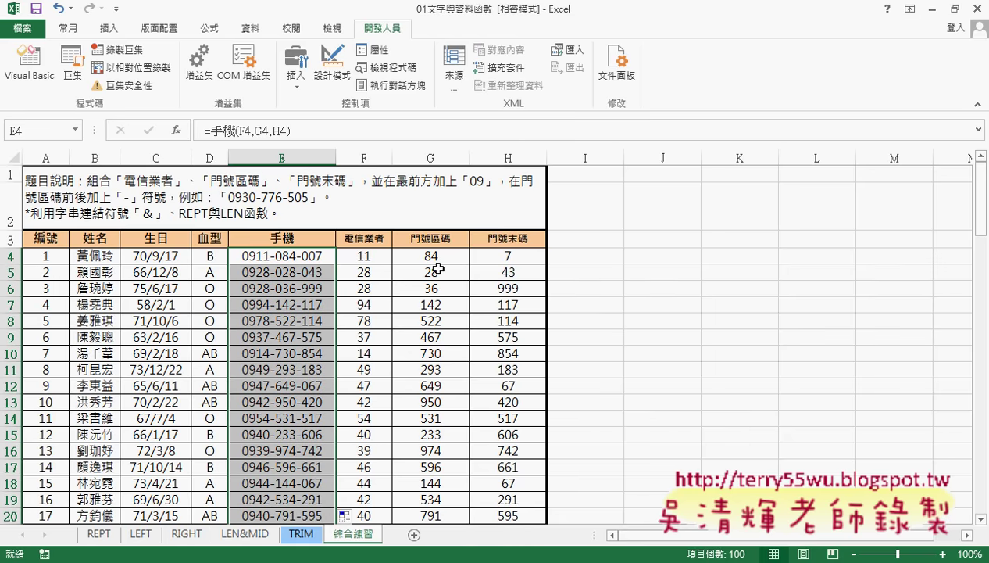
key(Delete)
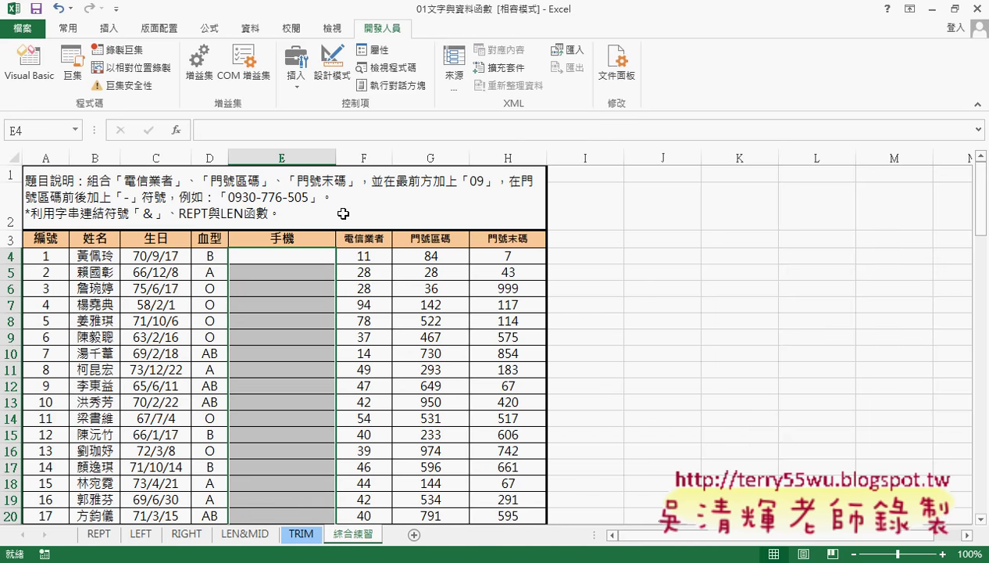
click(174, 131)
click(569, 234)
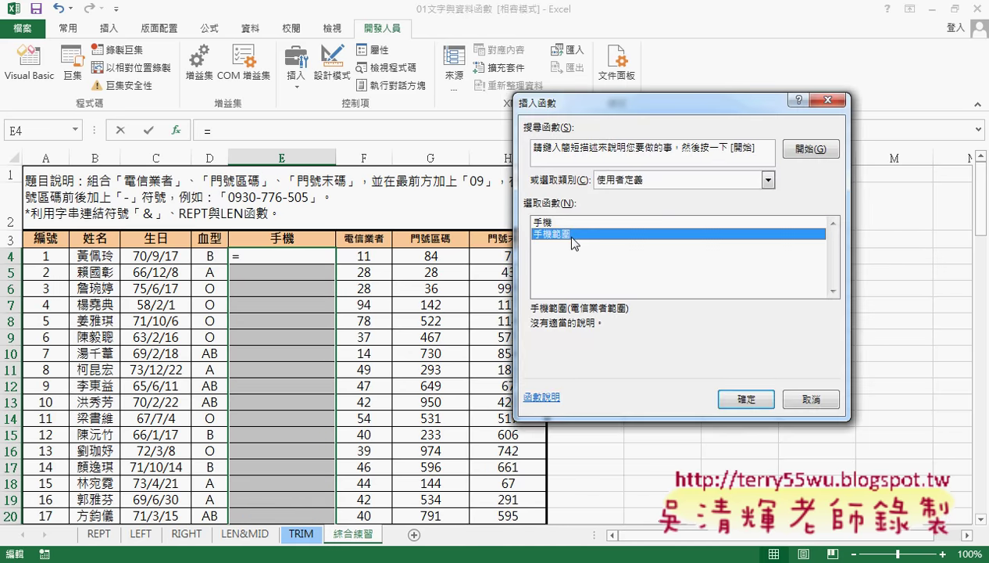
click(759, 398)
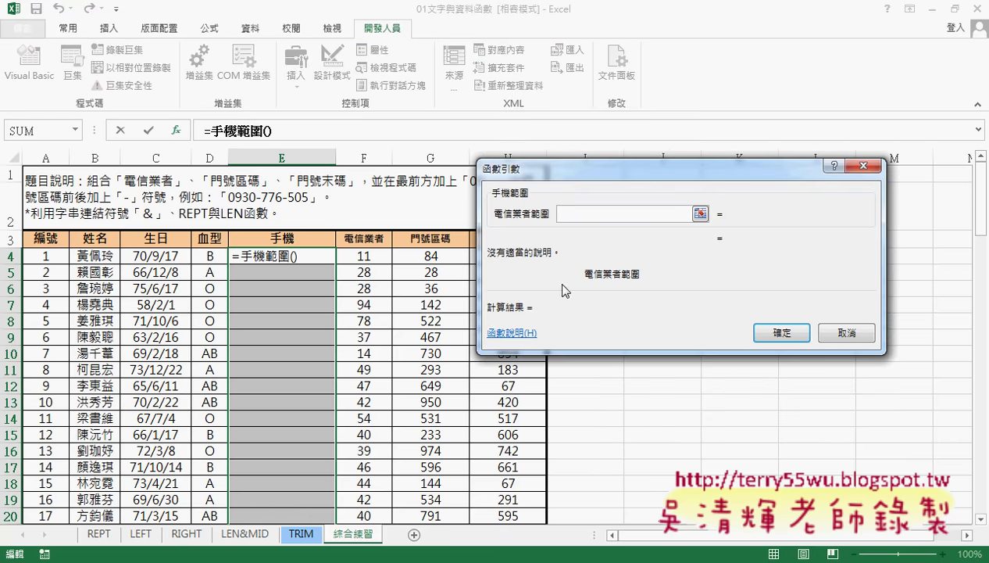
drag(364, 258, 512, 258)
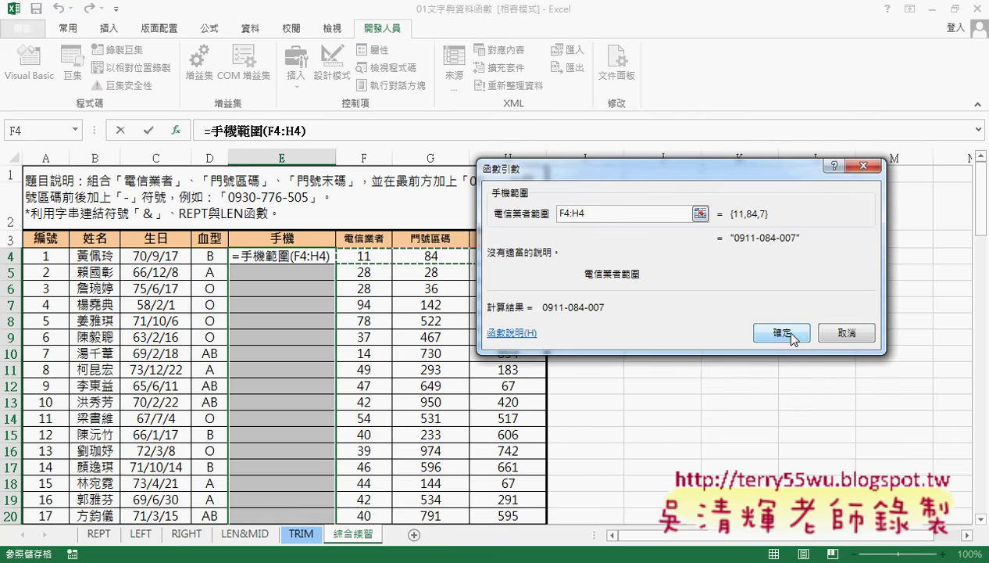
click(773, 332)
click(327, 257)
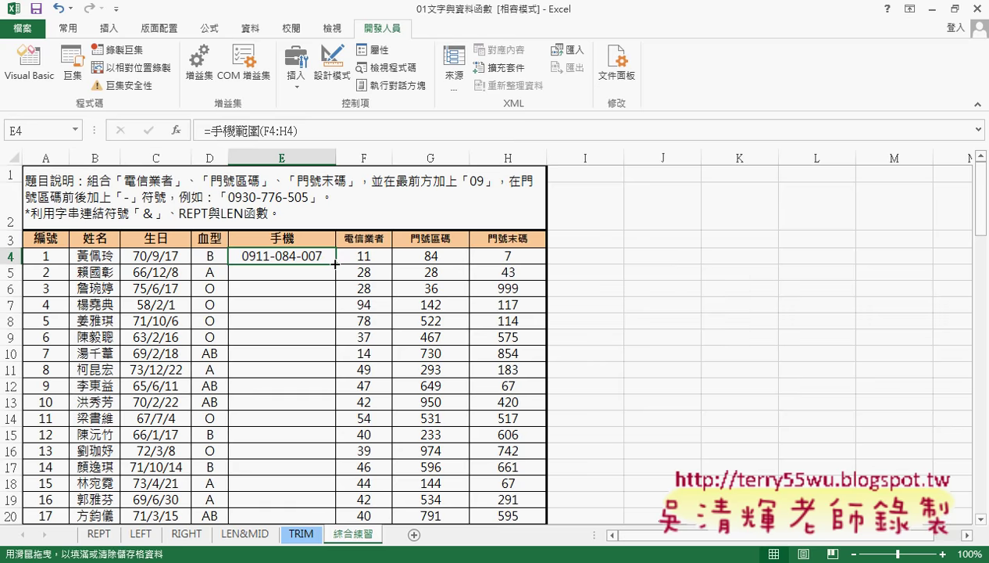
double_click(335, 264)
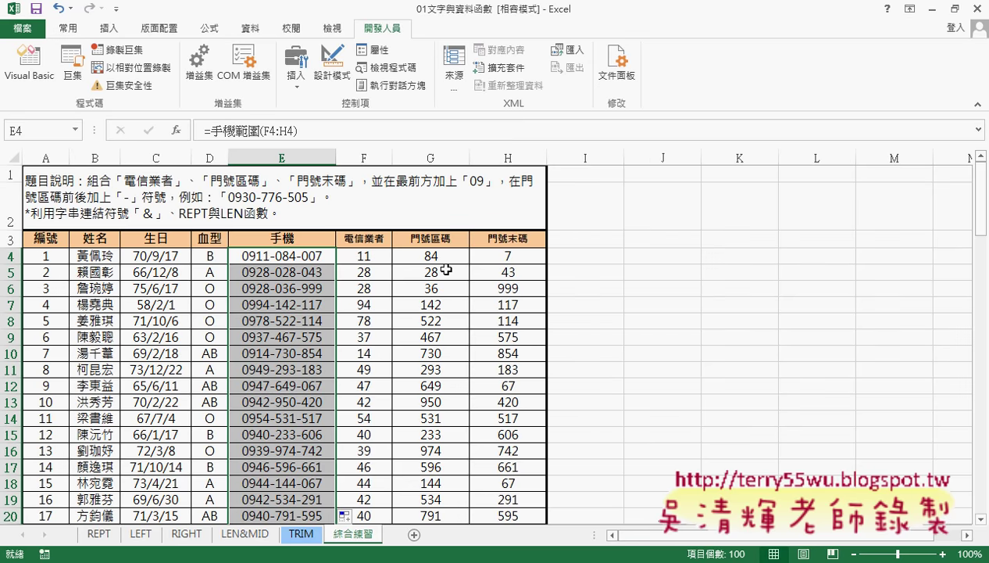
key(Delete)
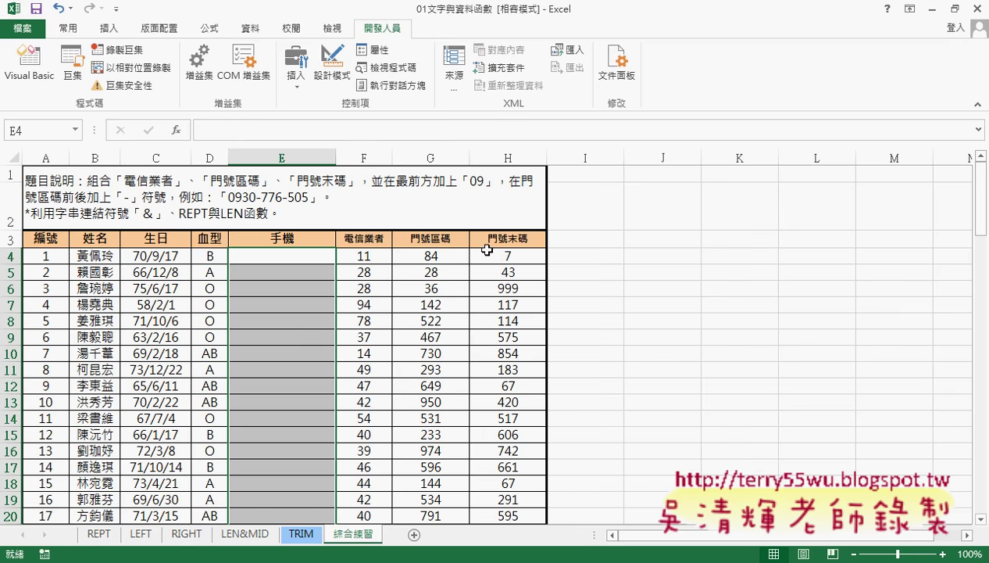
- Draw a form-control button over J3:K4, assign it the 門號 macro, and caption it 門號
click(296, 67)
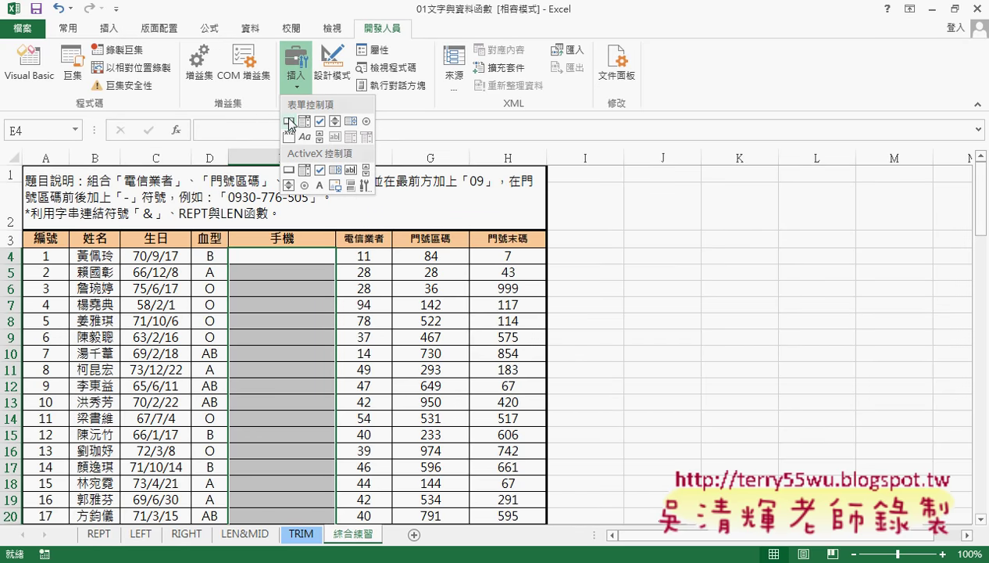
click(289, 122)
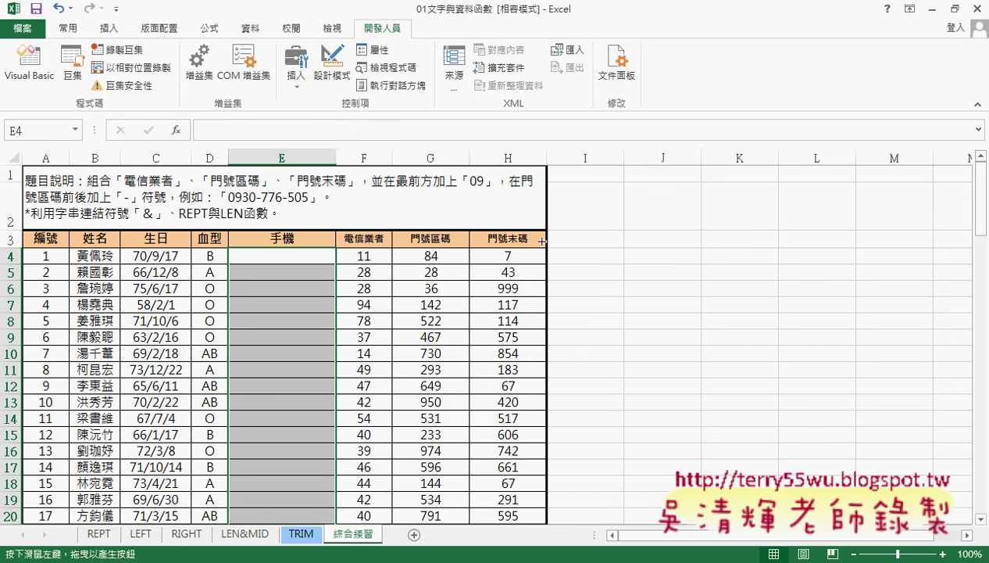
drag(594, 229, 722, 259)
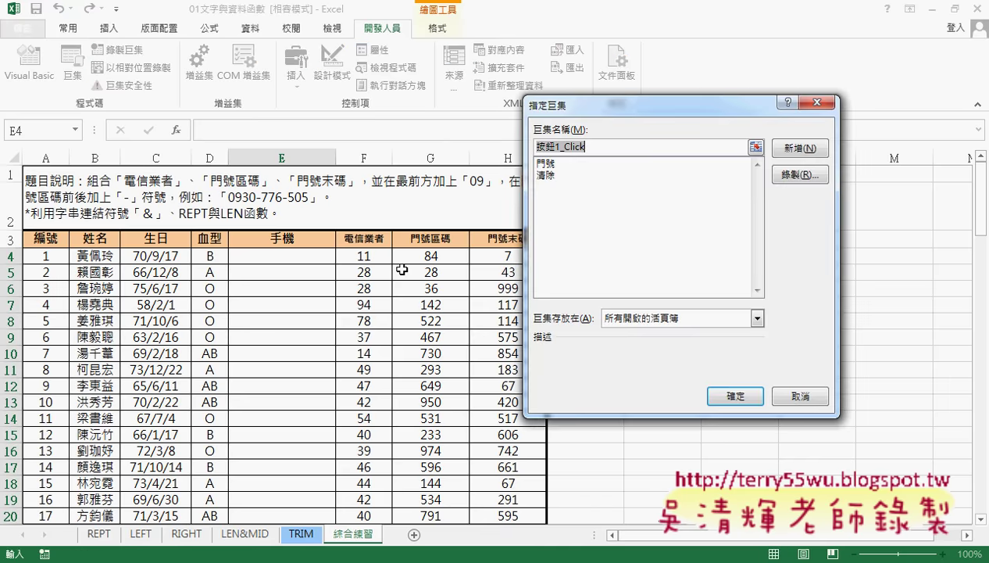
click(544, 164)
right_click(556, 147)
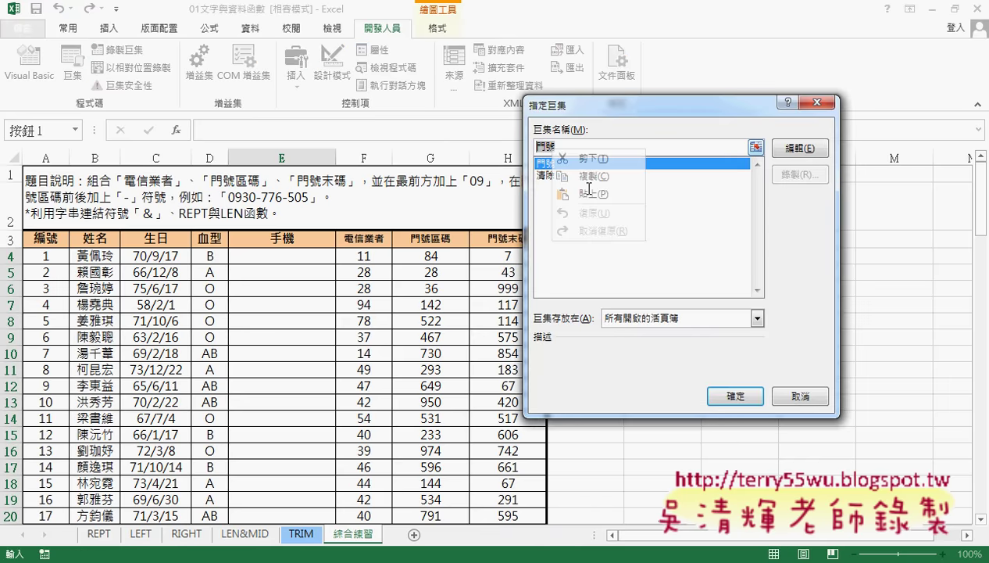
click(598, 177)
click(746, 398)
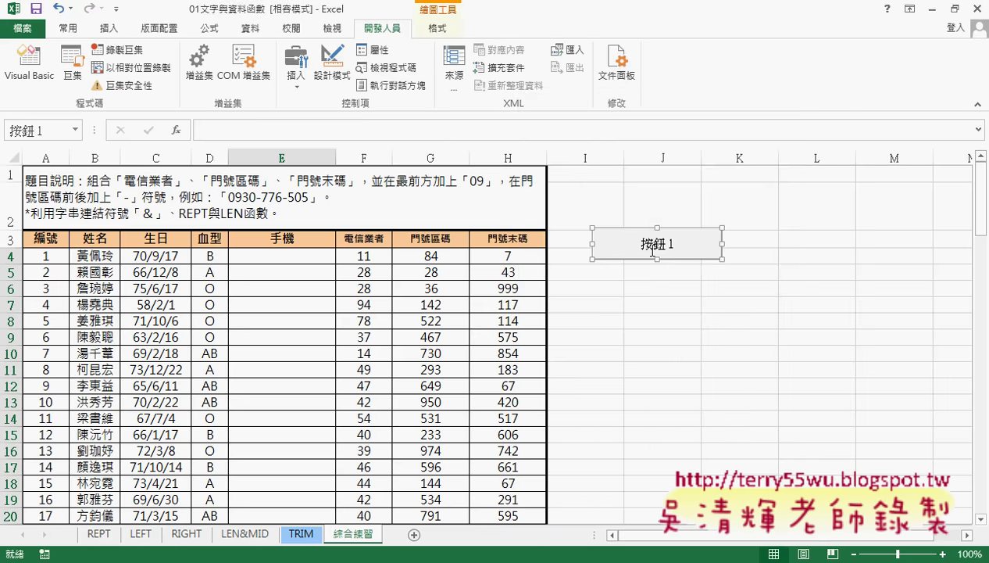
key(BackSpace)
key(BackSpace)
key(BackSpace)
key(BackSpace)
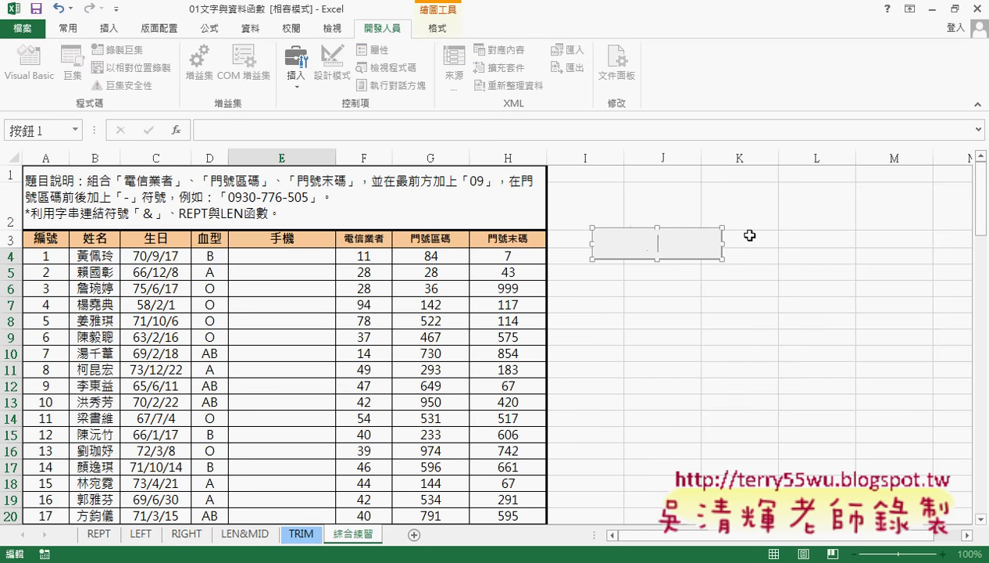
text(門號)
click(795, 304)
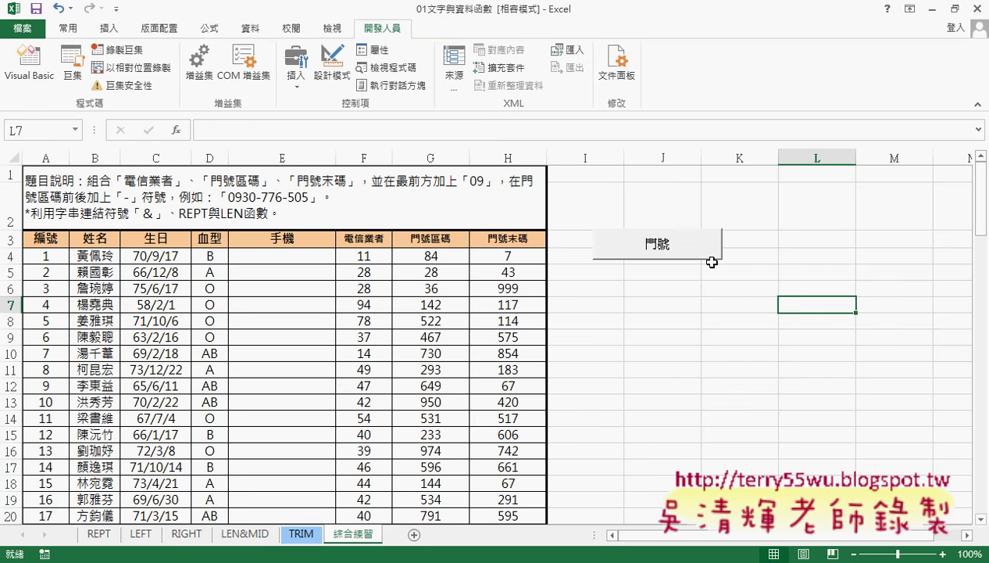
click(675, 250)
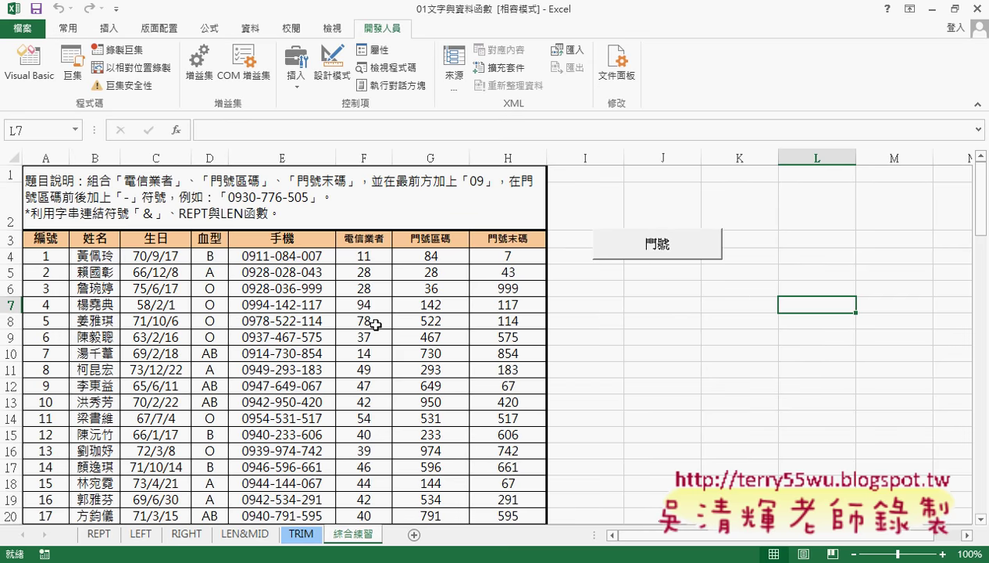
click(932, 11)
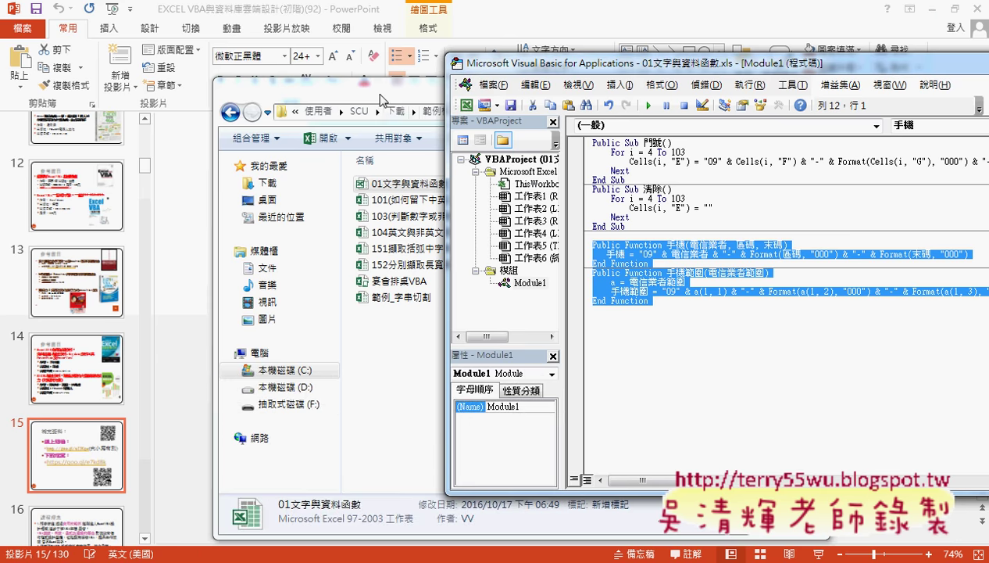
- Open the 151擷取括弧中字串 workbook from File Explorer
drag(367, 98, 247, 67)
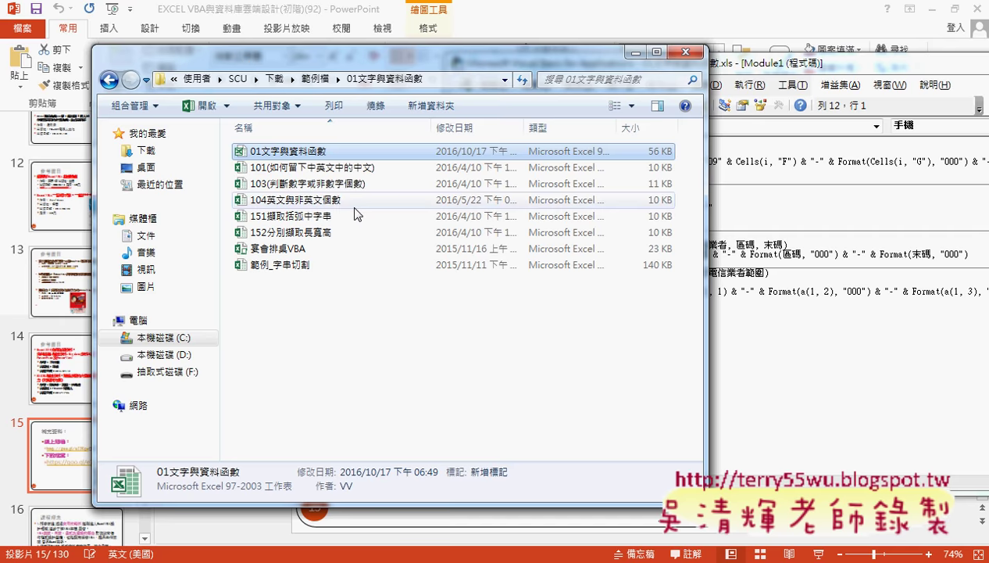
click(299, 221)
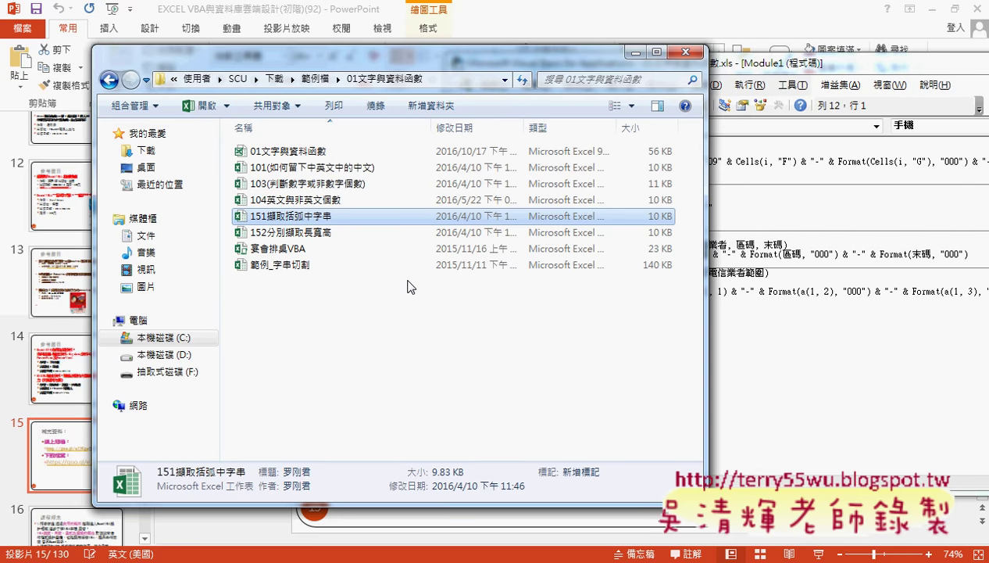
double_click(356, 219)
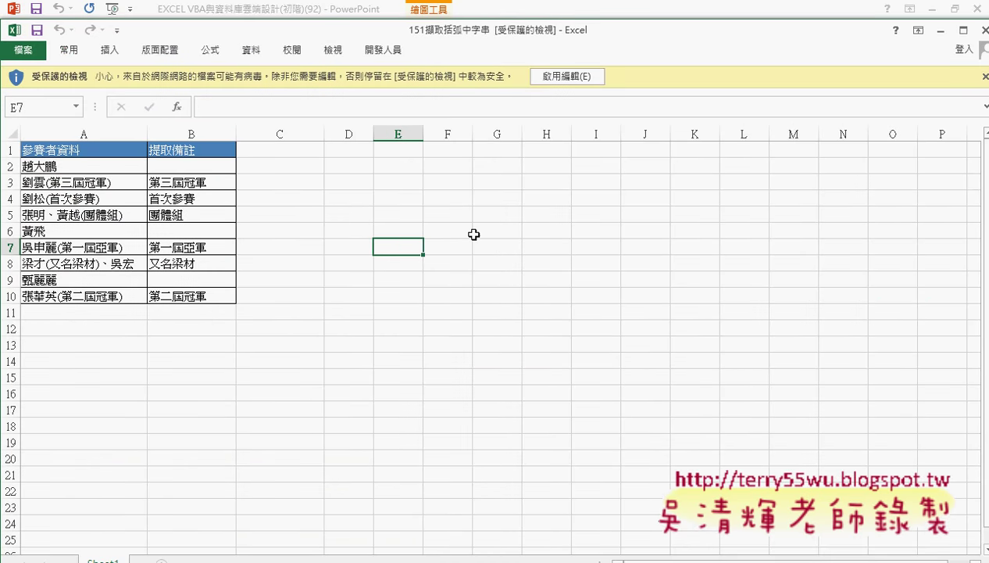
- Enable editing, inspect the IFERROR(MID(FIND)) formula in B2, and clear B2:B10
click(561, 78)
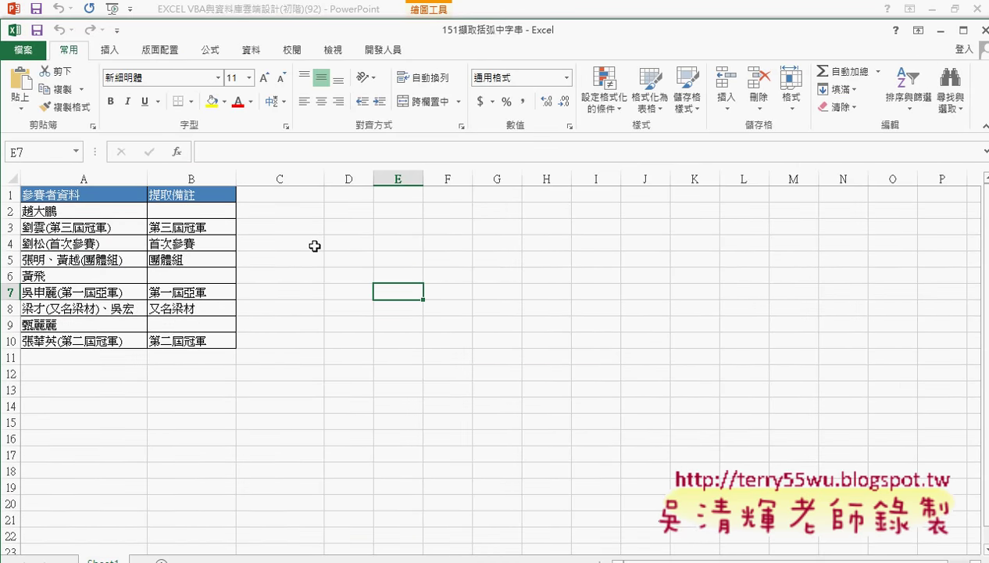
click(86, 178)
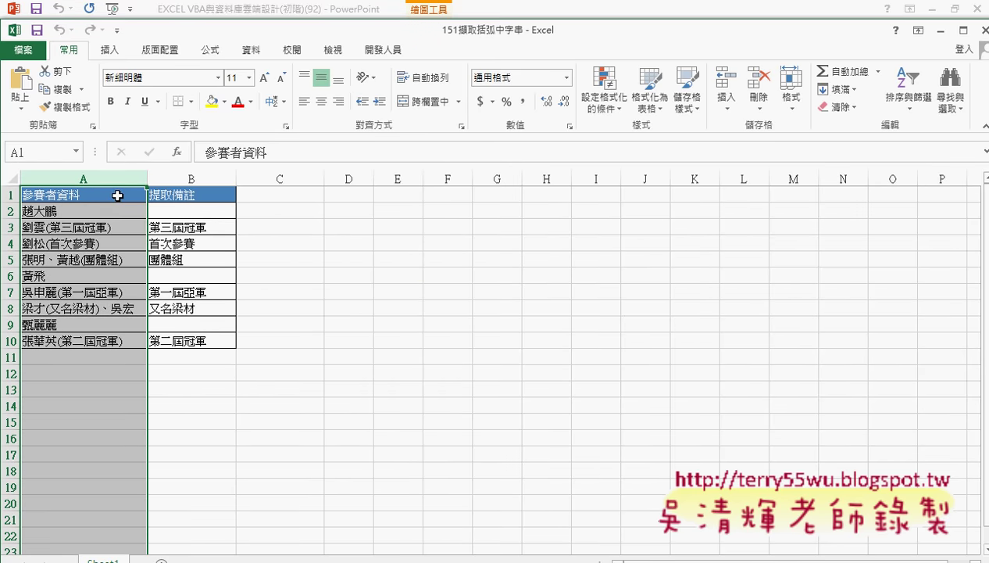
click(205, 176)
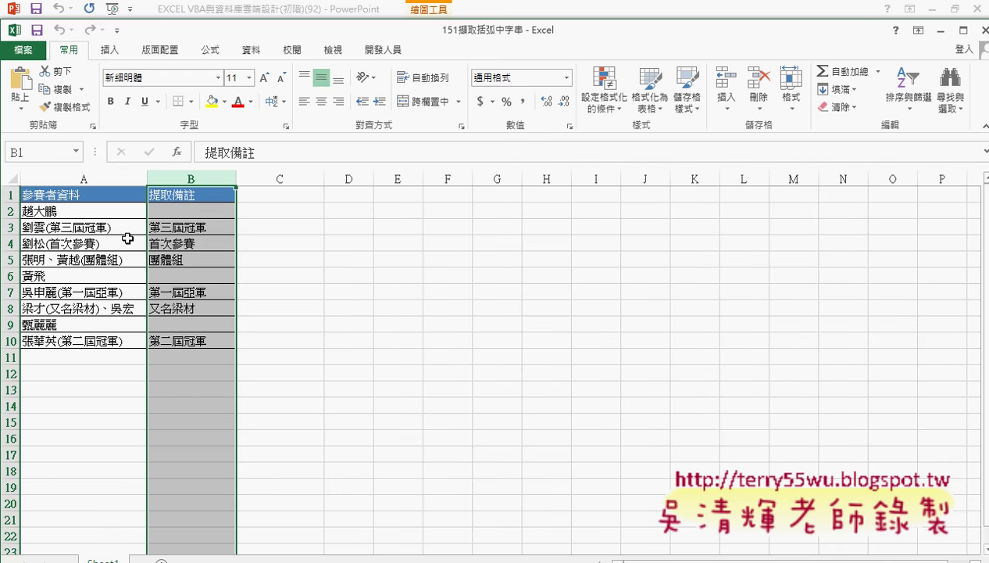
click(278, 214)
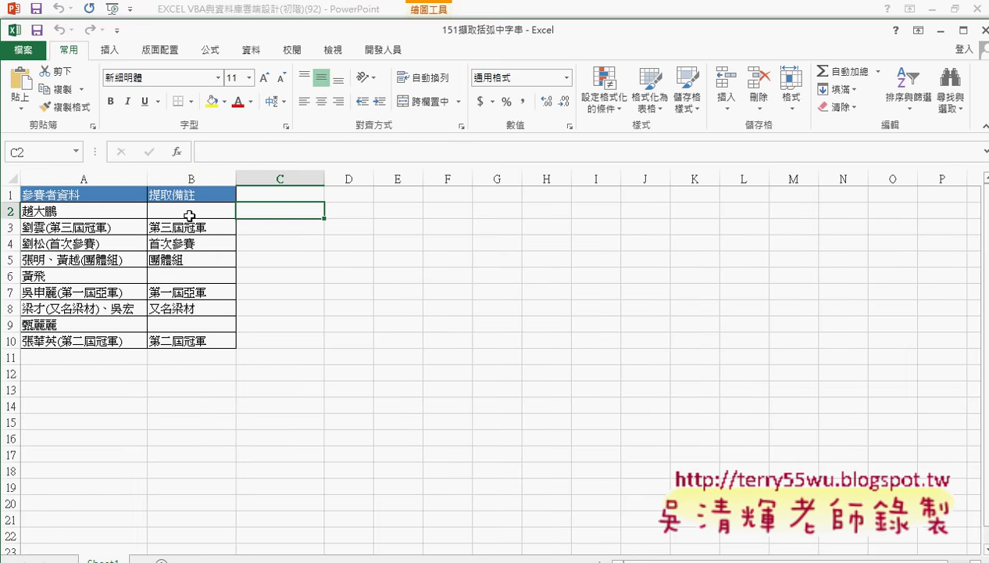
click(192, 212)
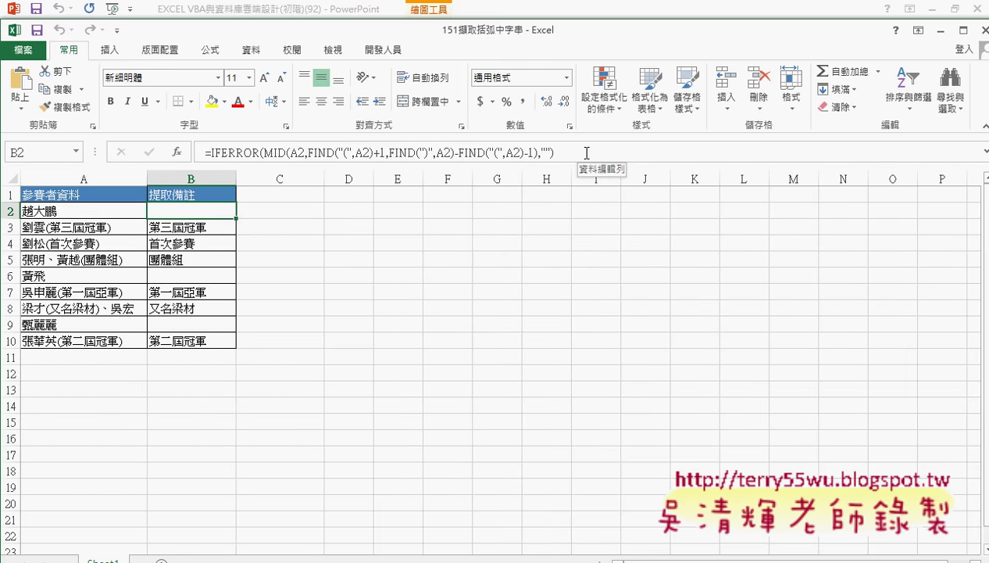
drag(194, 211, 196, 342)
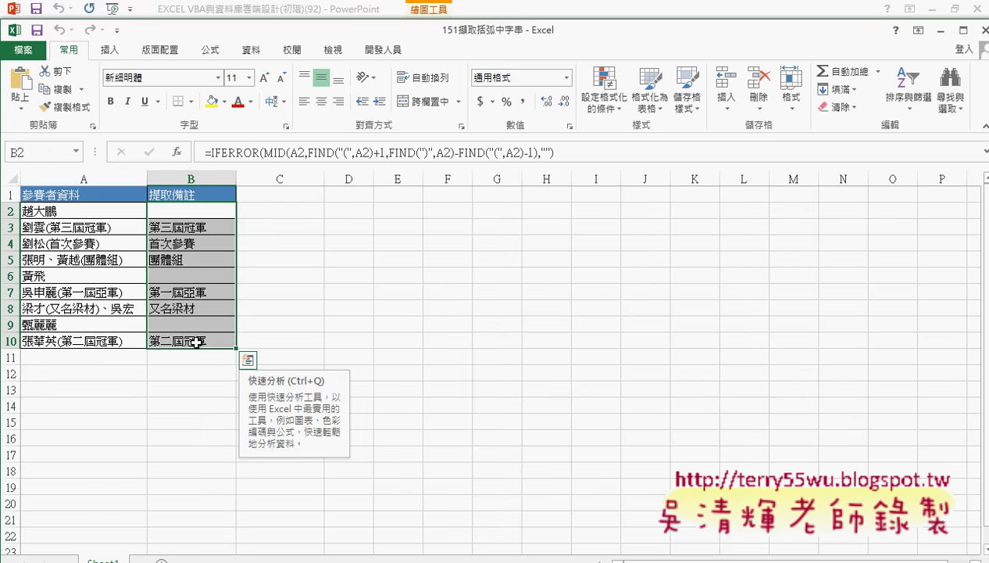
key(Delete)
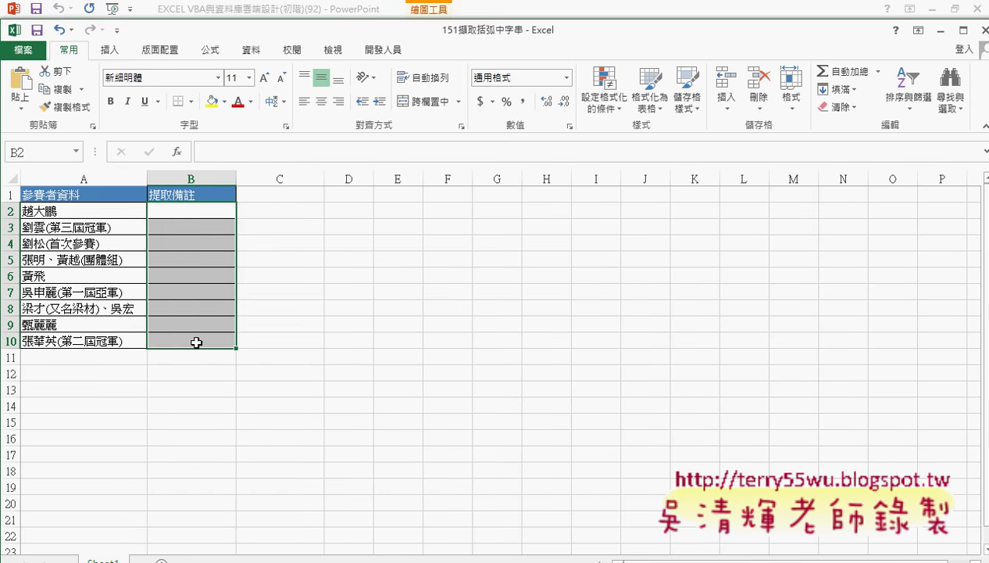
- Highlight the bracketed remark 第三屆冠軍 in A3 and ink-mark its opening and closing brackets
double_click(91, 226)
drag(48, 228, 111, 227)
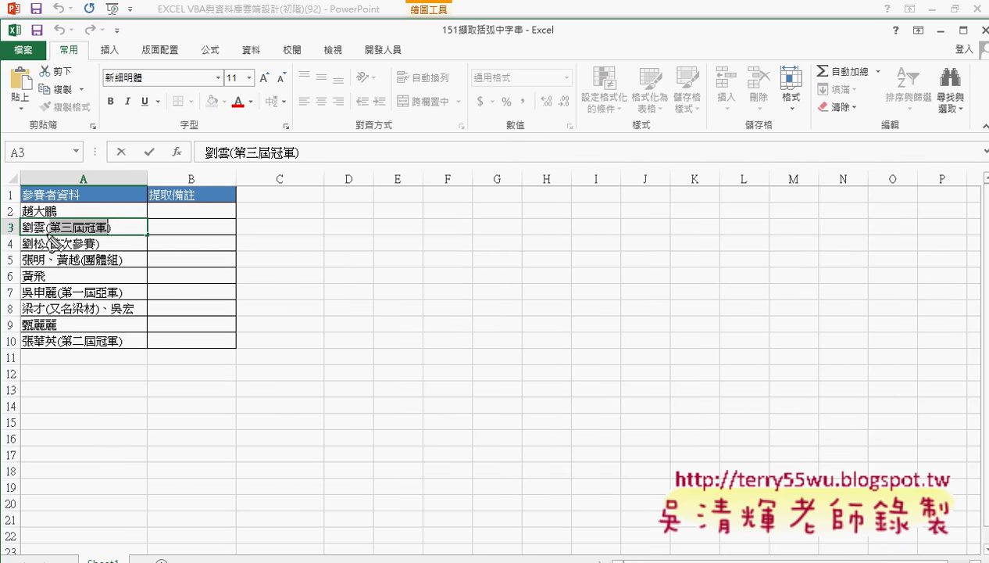
mouse_move(45, 232)
mouse_down()
mouse_move(55, 232)
mouse_move(40, 236)
mouse_up()
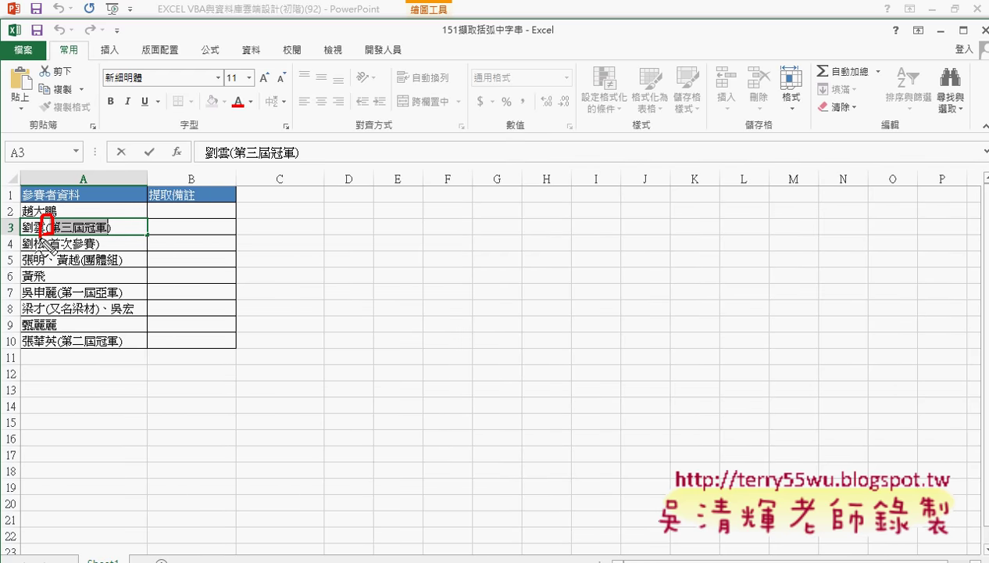
drag(104, 212, 107, 236)
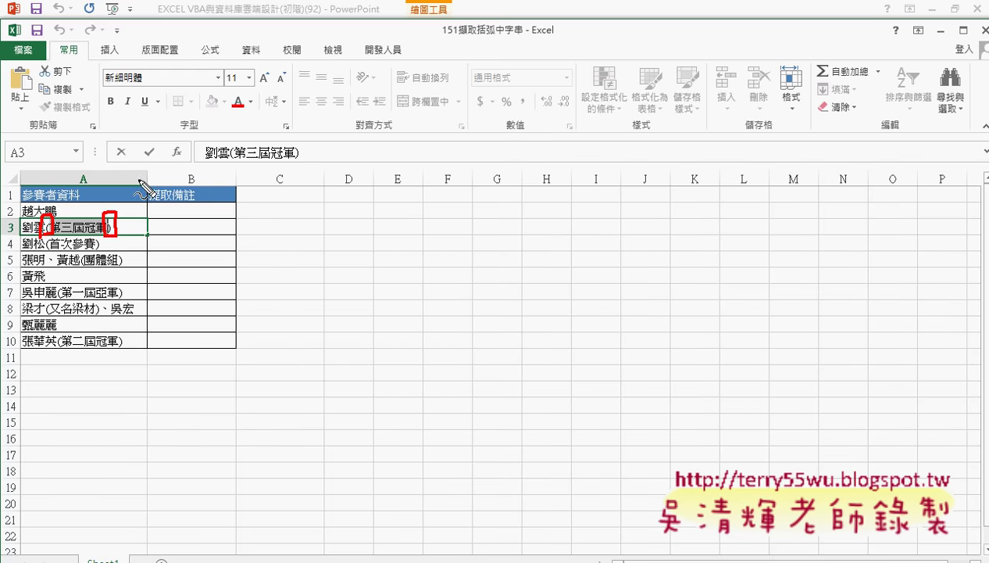
- Handwrite mid( above the remarks column and ring the A3 entry in red ink
mouse_move(151, 165)
mouse_down()
mouse_move(165, 179)
mouse_move(200, 177)
mouse_up()
drag(207, 134, 213, 185)
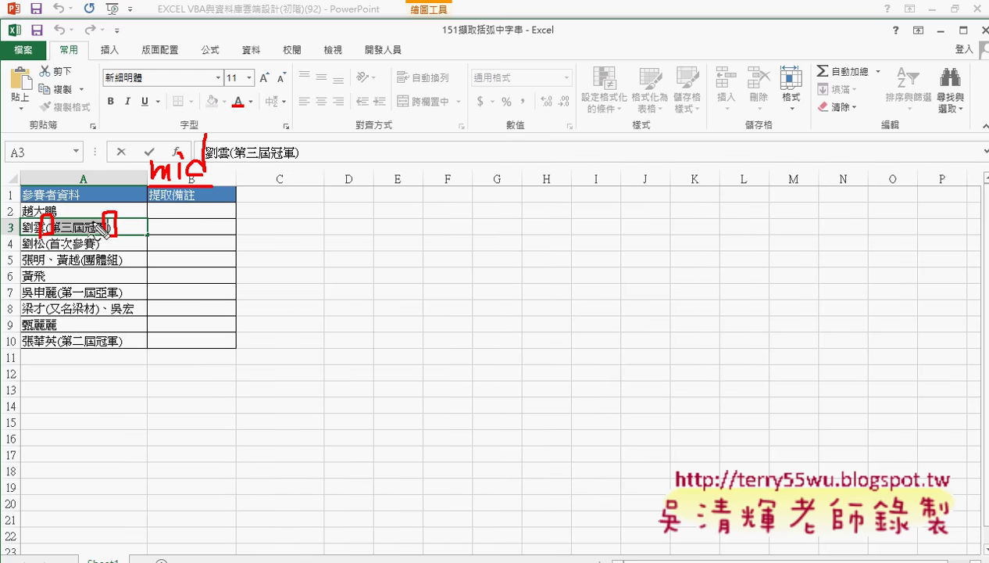
drag(19, 236, 31, 237)
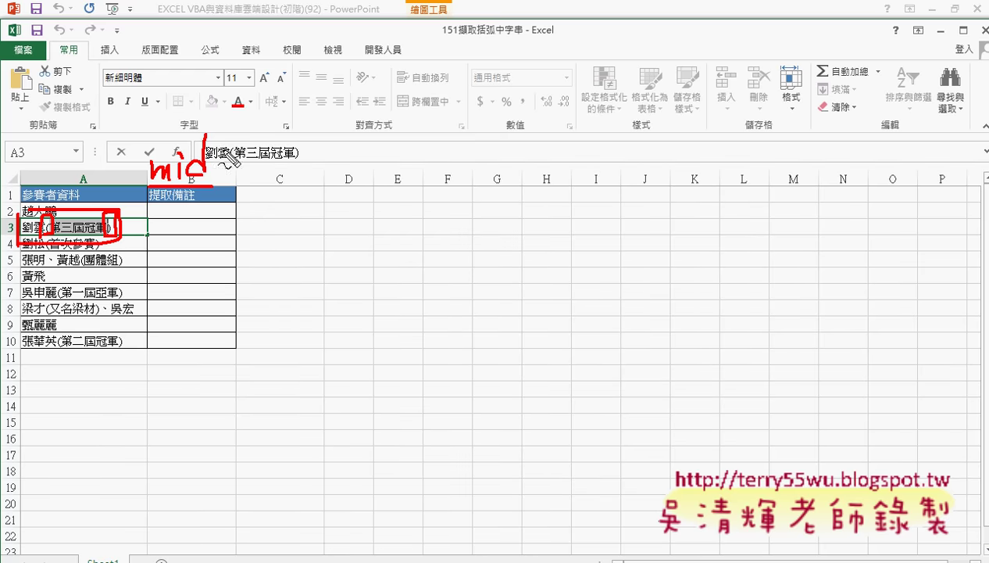
drag(215, 136, 211, 183)
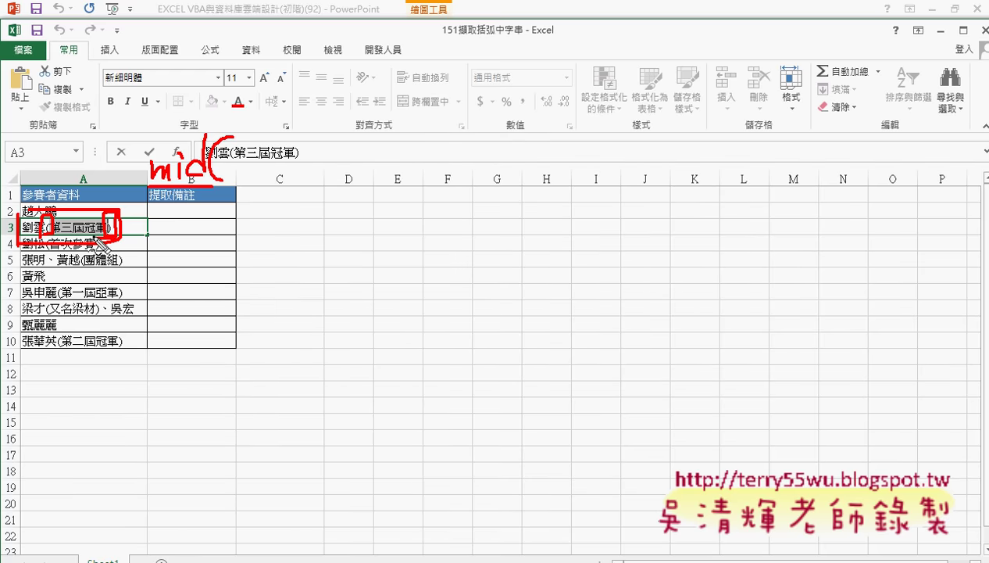
drag(44, 212, 50, 234)
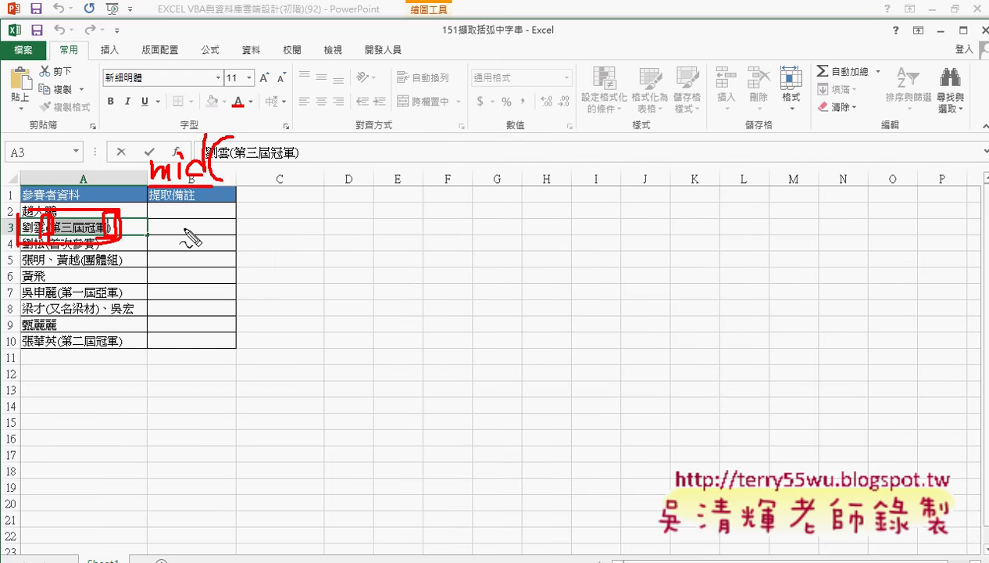
- Circle empty cell B3 as the target and handwrite an underlined find near column D
drag(225, 219, 229, 234)
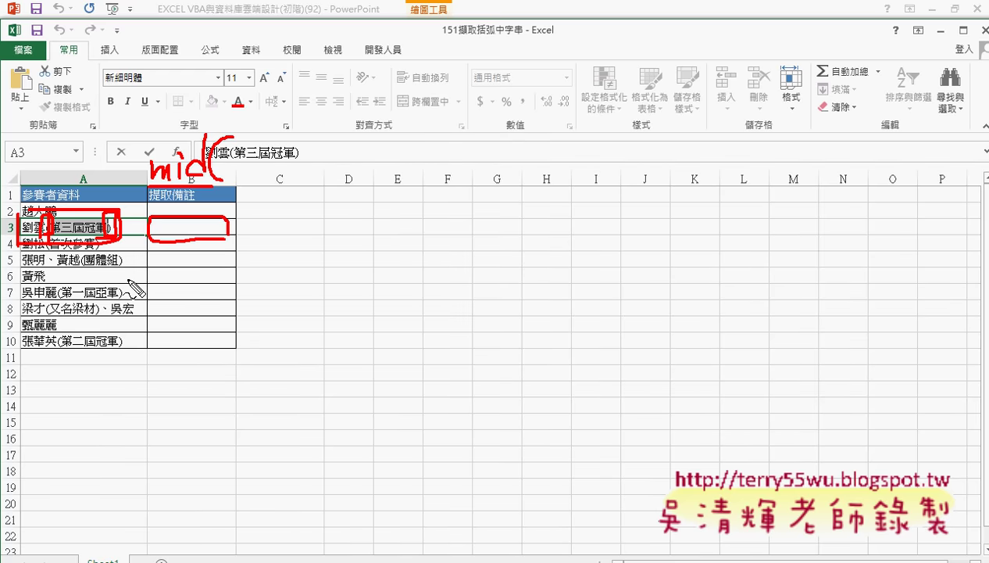
drag(322, 166, 311, 209)
mouse_move(298, 188)
mouse_down()
mouse_move(327, 188)
mouse_move(335, 207)
mouse_move(361, 207)
mouse_up()
click(335, 177)
drag(385, 168, 386, 206)
drag(316, 223, 387, 224)
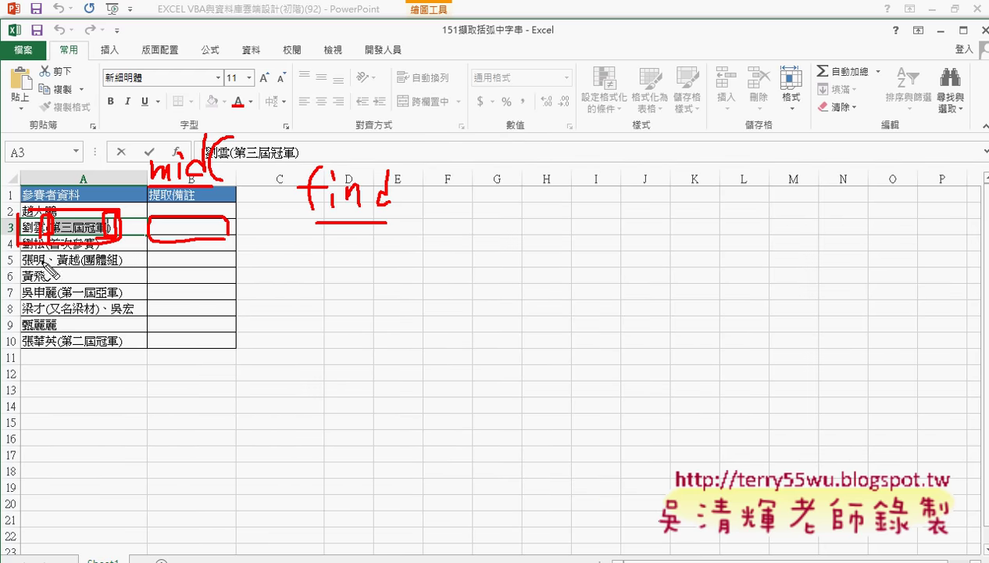
- Handwrite an underlined #Value note below find and retrace the B3 mark
mouse_move(321, 255)
mouse_down()
mouse_move(348, 266)
mouse_move(321, 276)
mouse_move(374, 250)
mouse_move(388, 274)
mouse_up()
mouse_move(396, 248)
mouse_down()
mouse_move(393, 274)
mouse_move(418, 275)
mouse_up()
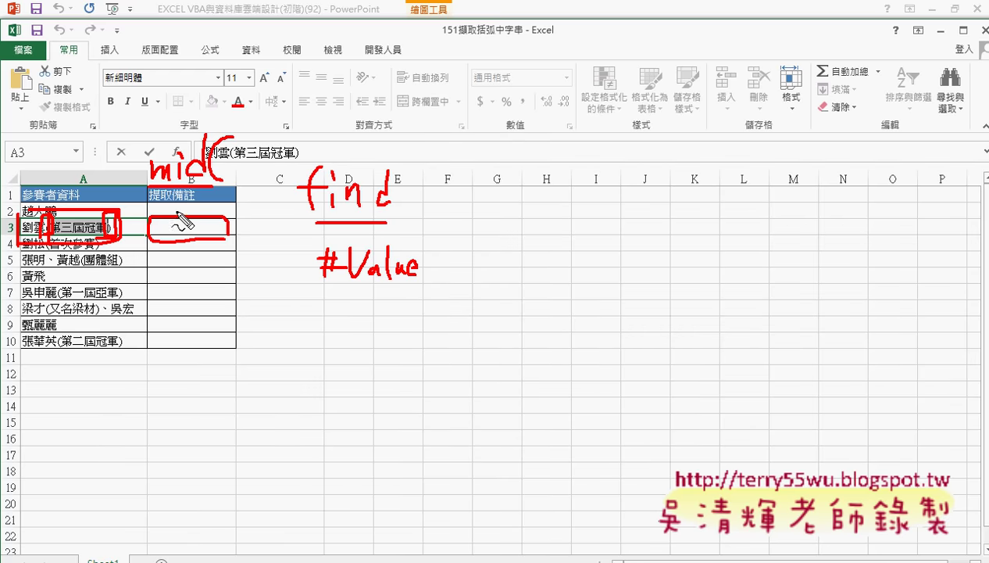
drag(180, 224, 188, 227)
drag(321, 287, 415, 288)
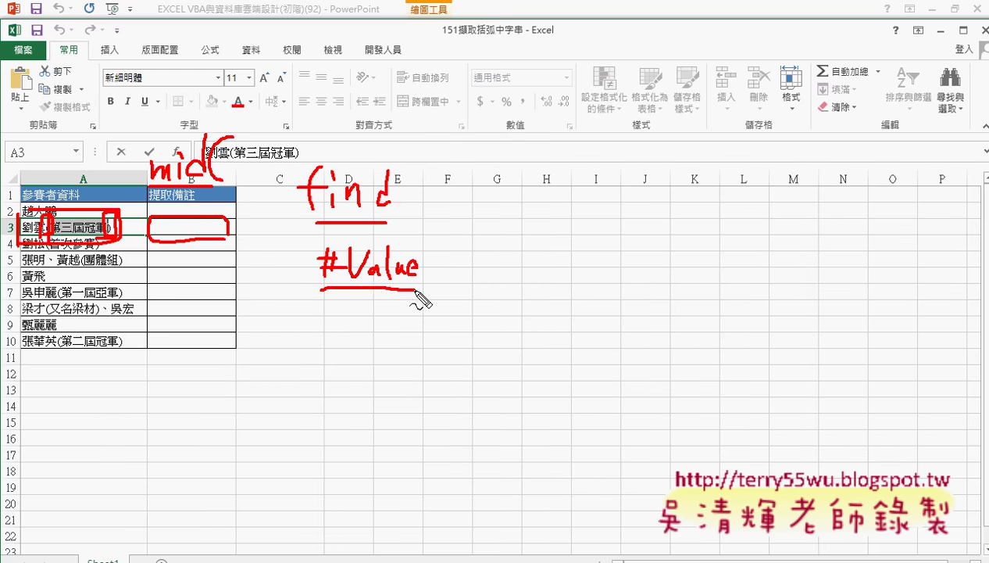
drag(330, 297, 413, 295)
- Add an iferror note and an arrow to "", then erase all ink with E
drag(341, 329, 340, 346)
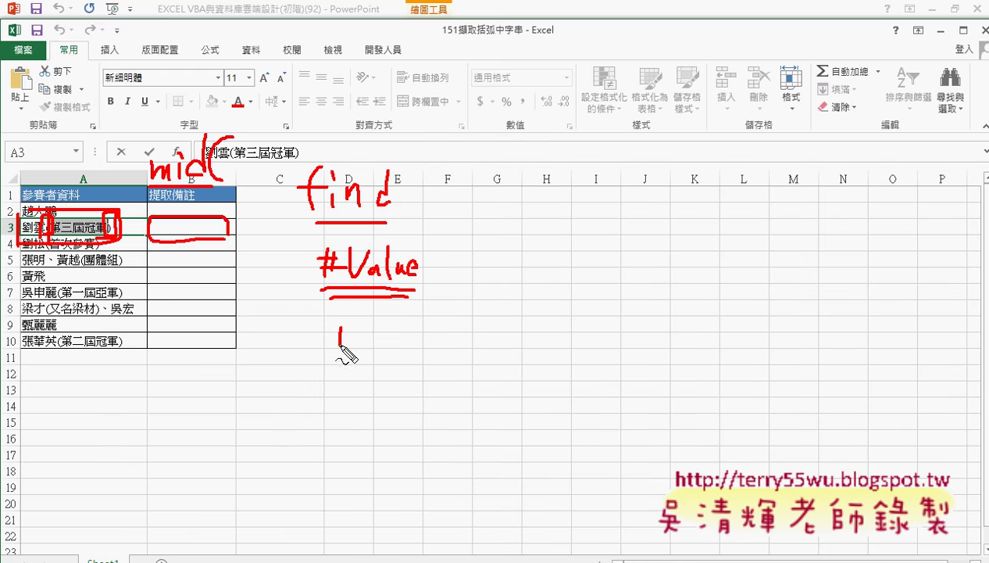
mouse_move(361, 305)
mouse_down()
mouse_move(353, 344)
mouse_move(361, 324)
mouse_move(373, 344)
mouse_move(448, 341)
mouse_move(458, 332)
mouse_up()
mouse_move(334, 354)
mouse_down()
mouse_move(447, 352)
mouse_move(440, 346)
mouse_up()
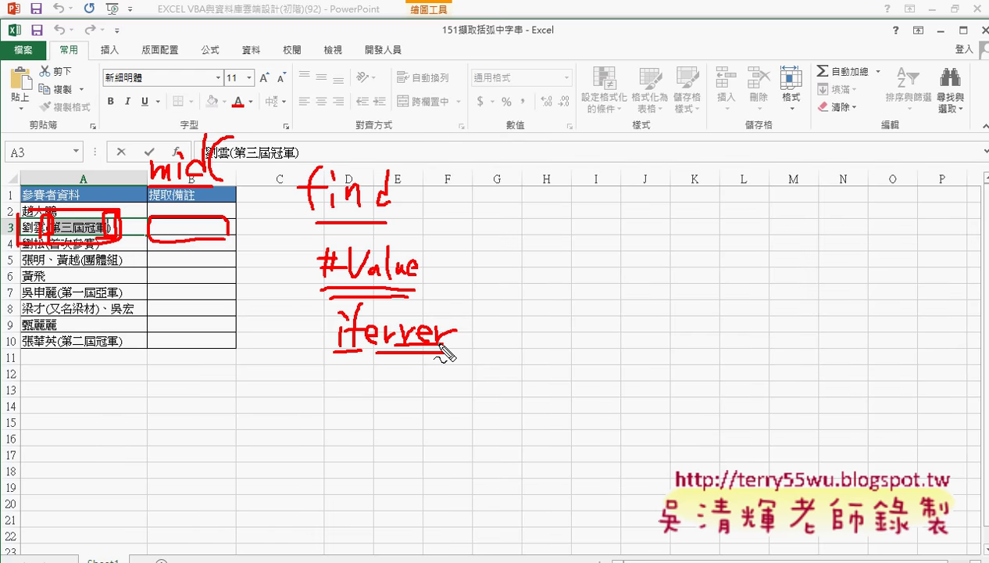
mouse_move(435, 271)
mouse_down()
mouse_move(512, 264)
mouse_move(530, 289)
mouse_move(500, 299)
mouse_up()
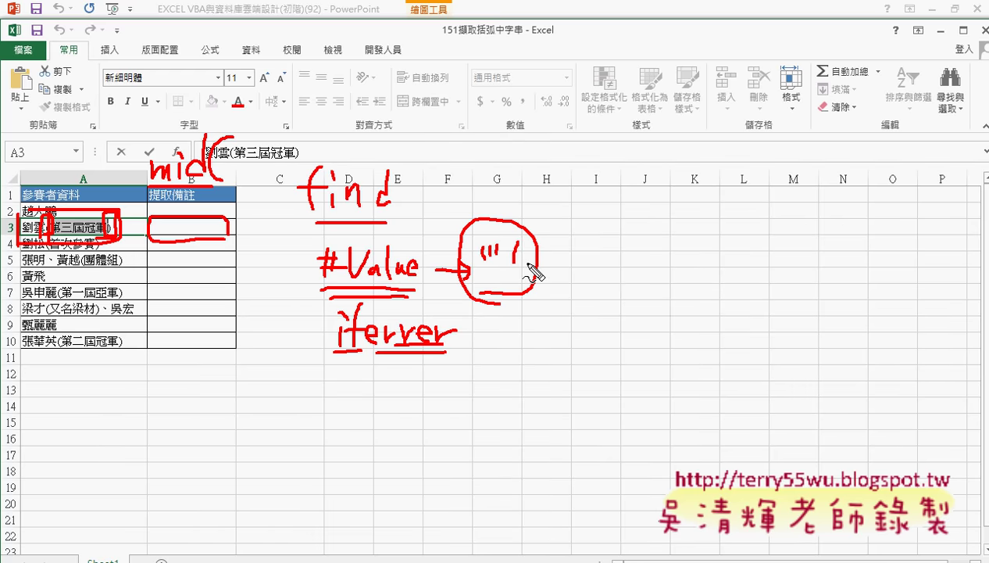
key(e)
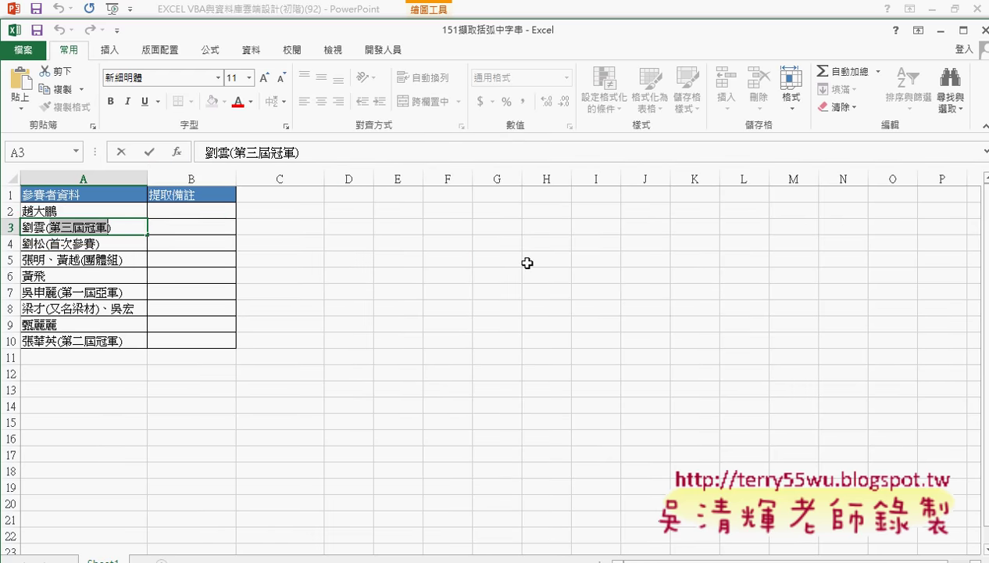
- Maximize Excel, then move to the Google Drive 01_文字與資料函數 folder and the local example folder
click(963, 30)
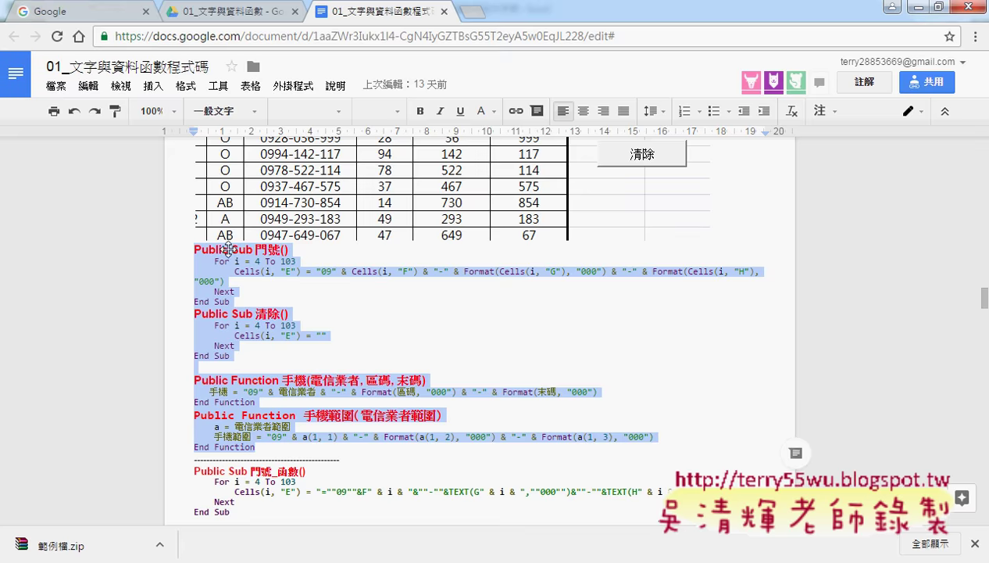
click(206, 14)
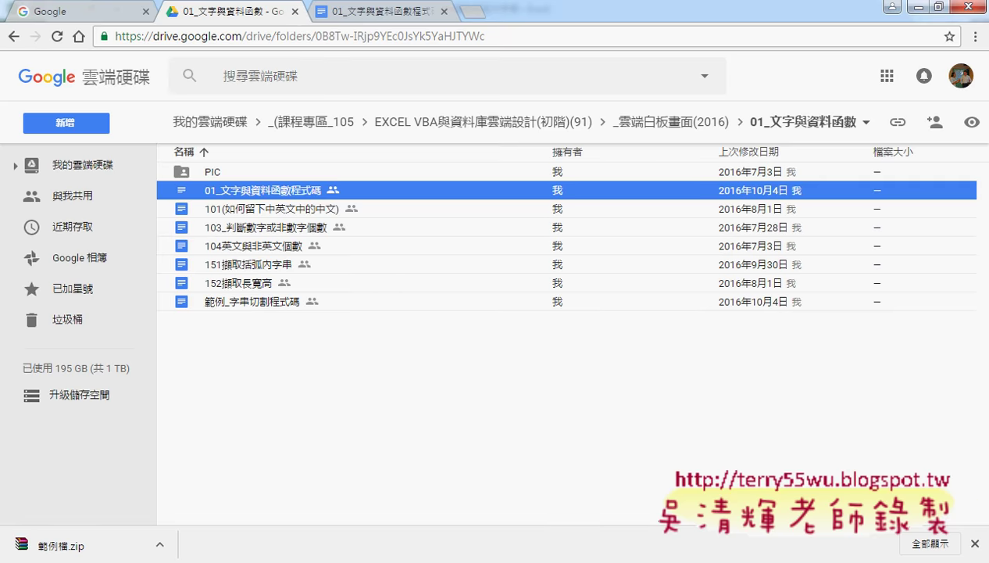
click(387, 519)
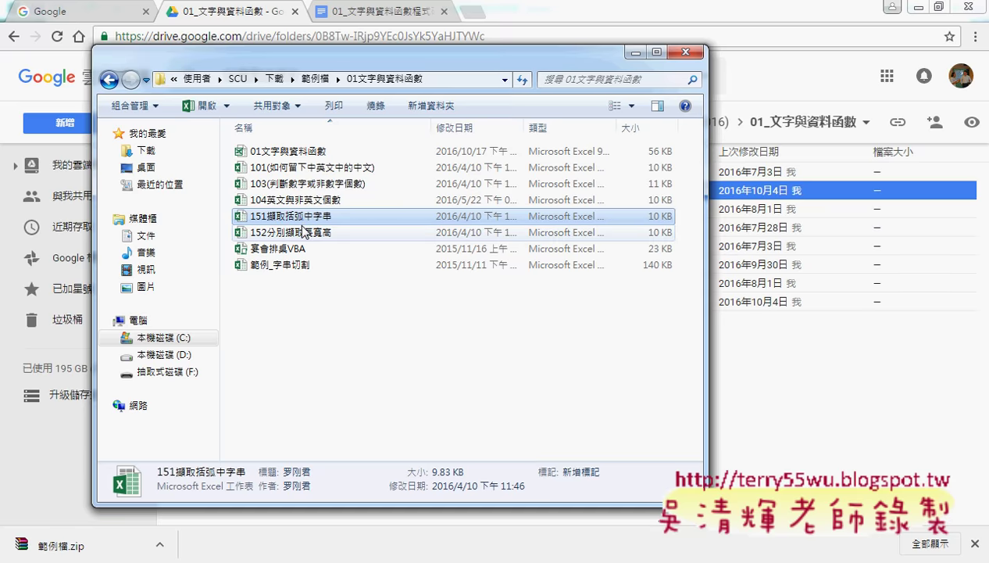
- Bring the 151擷取括弧中字串 workbook back in front from the Excel taskbar preview
mouse_move(342, 555)
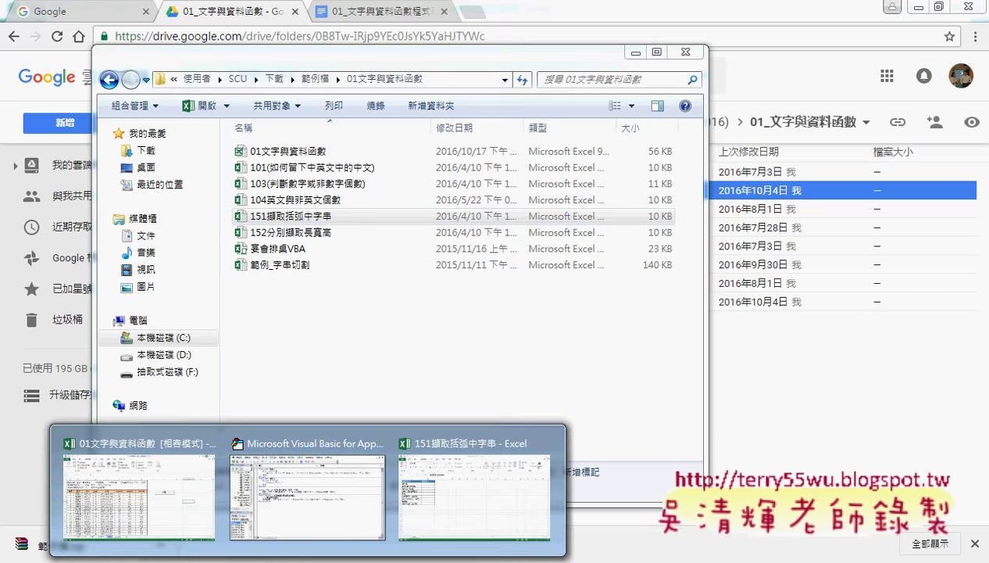
click(446, 509)
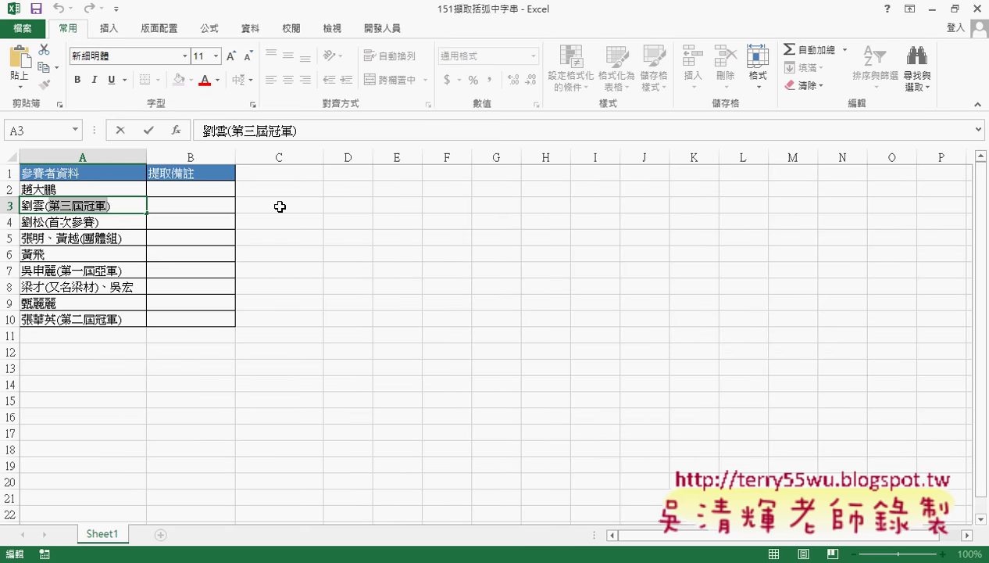
click(210, 188)
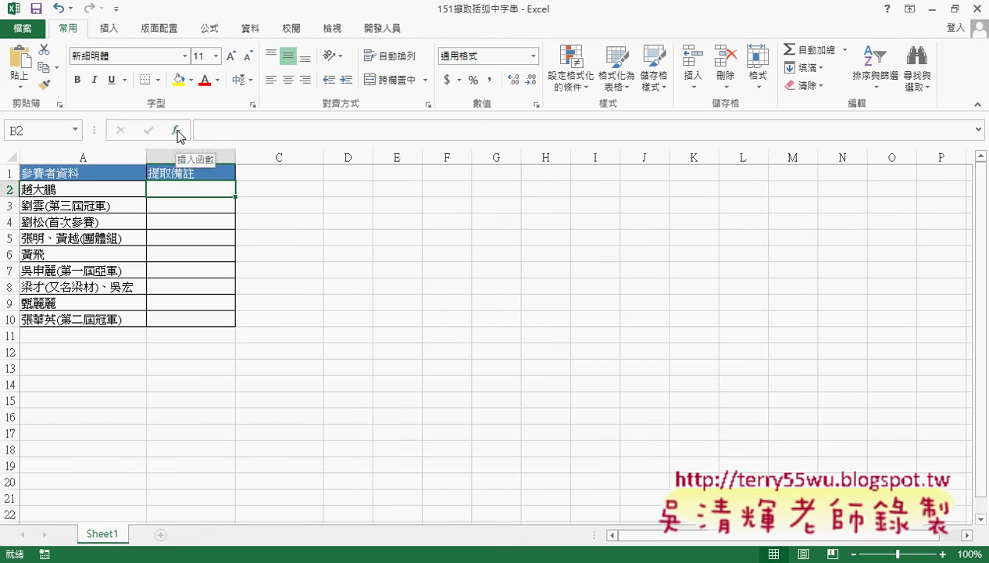